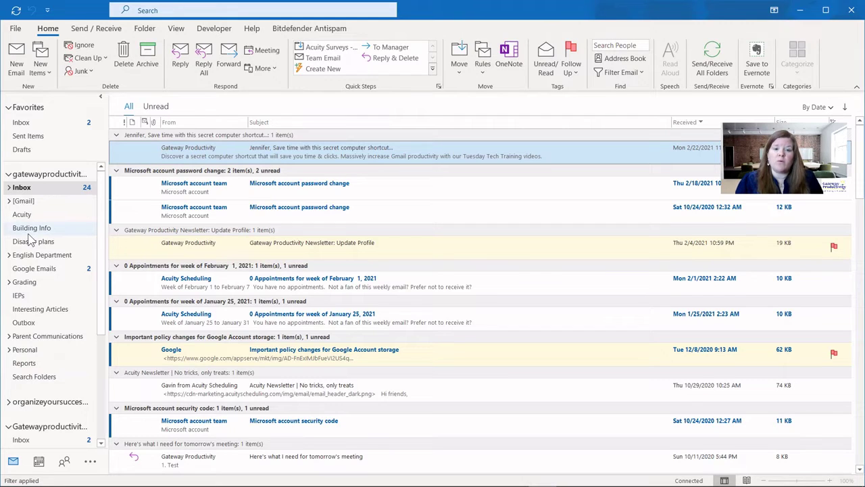
Step: Collapse the folder pane and remove the Icon column from the message list
click(101, 99)
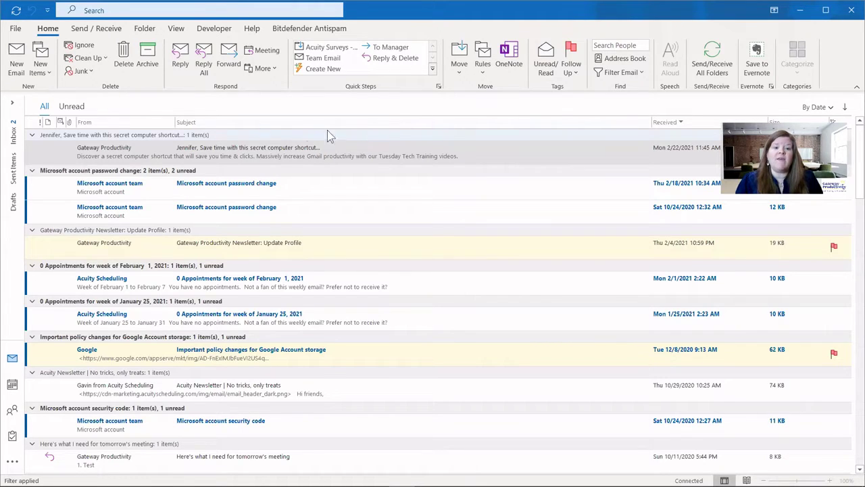
right_click(395, 123)
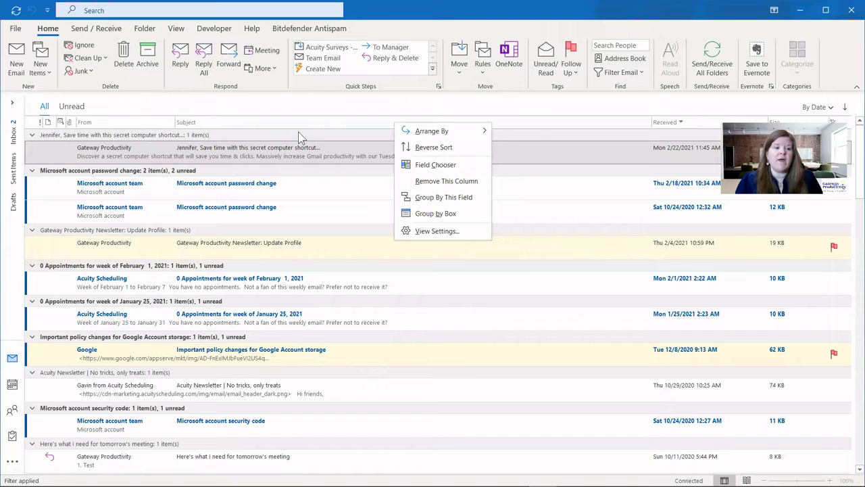
click(173, 109)
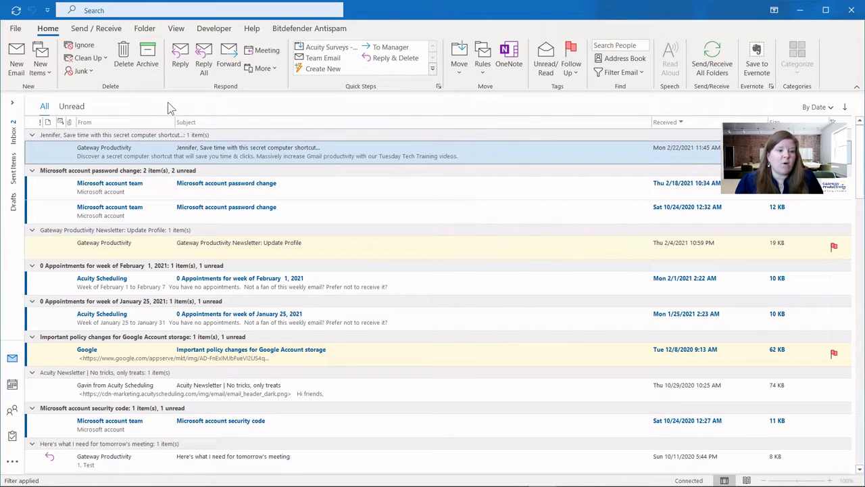
right_click(48, 124)
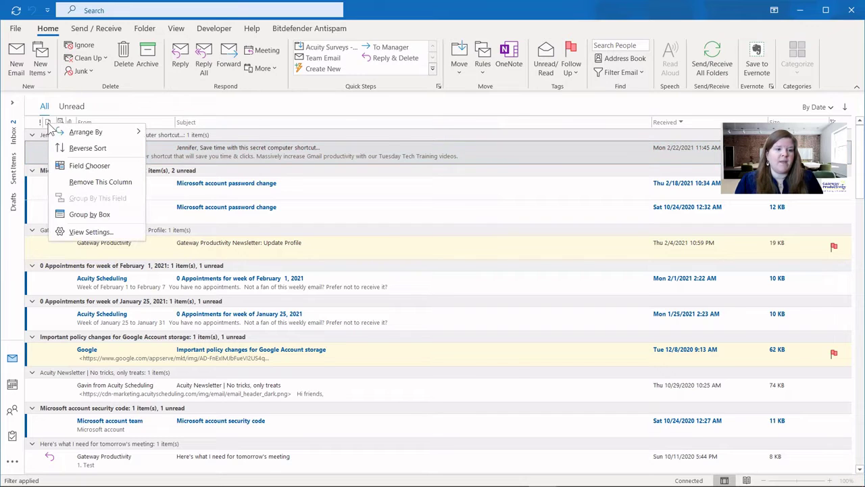
click(82, 182)
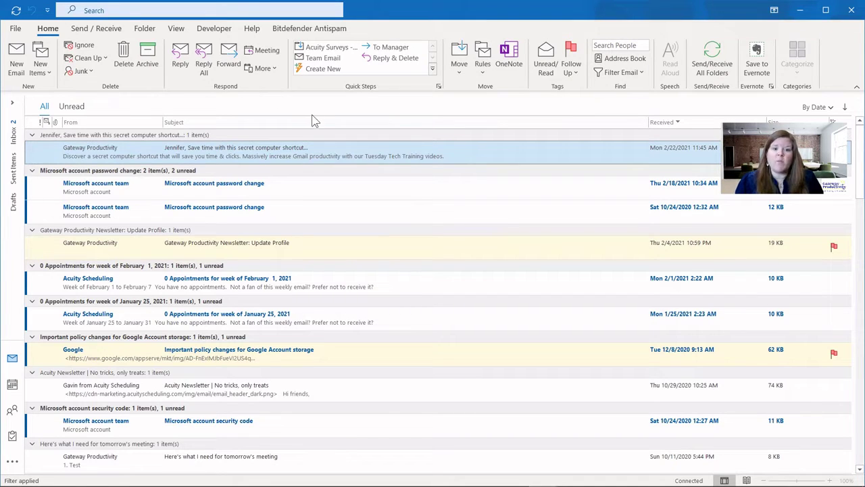
Step: Restore the Icon column between the Importance and Reminder columns using the Field Chooser, and close the chooser
right_click(342, 126)
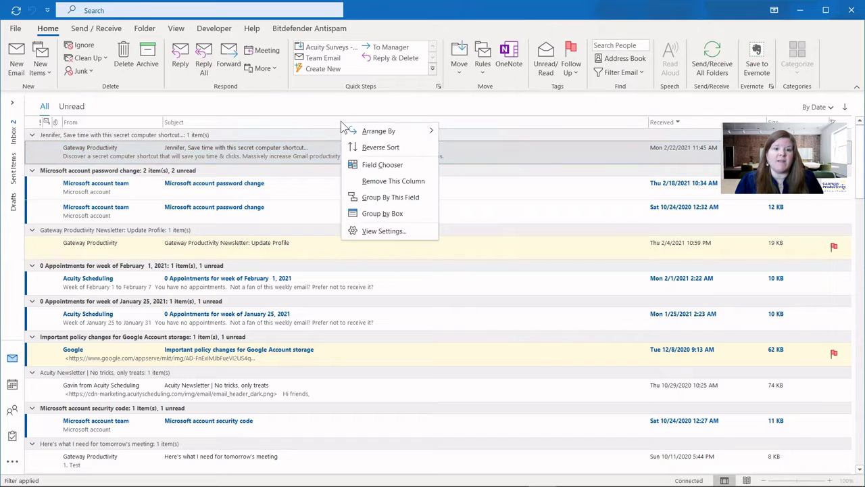
click(370, 167)
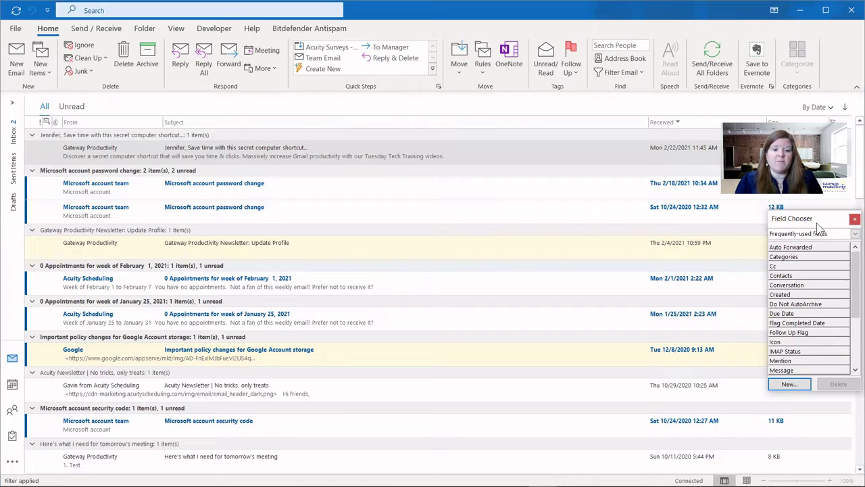
drag(817, 225, 404, 162)
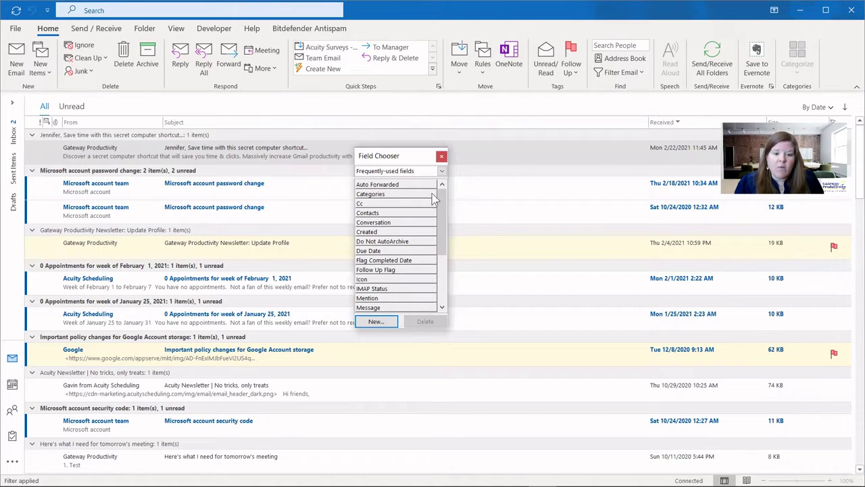
drag(444, 202, 450, 256)
scroll(450, 255, down, 1)
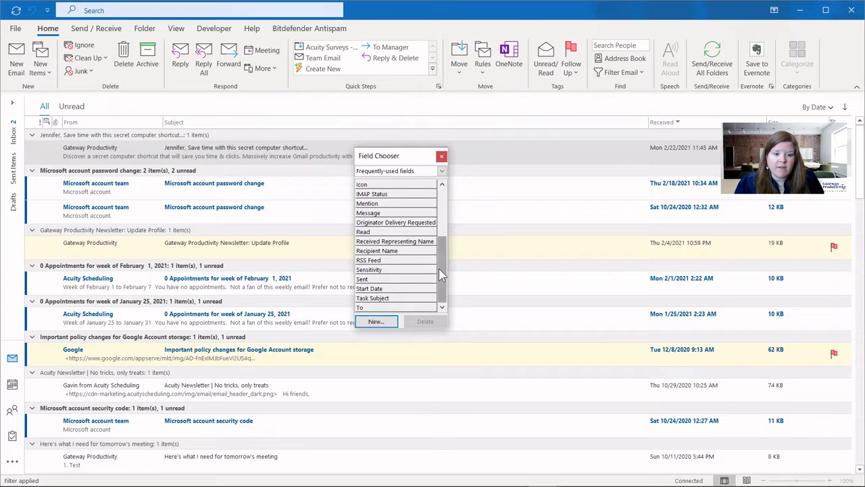
scroll(439, 268, up, 1)
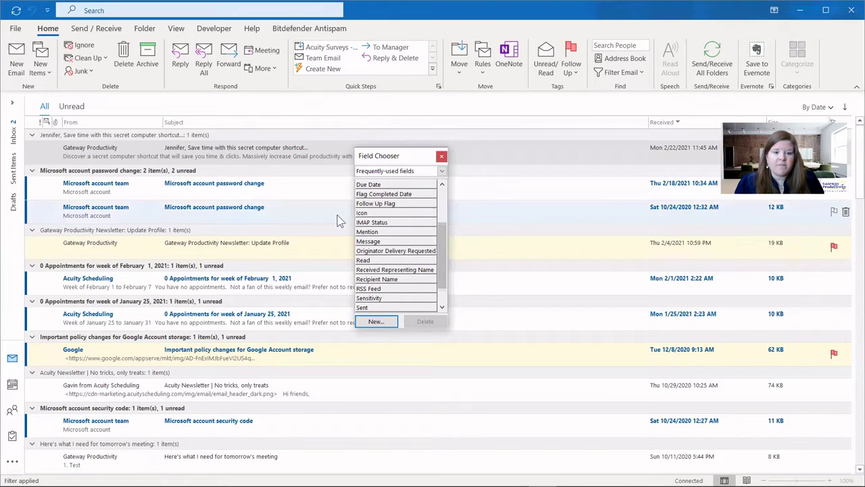
click(376, 215)
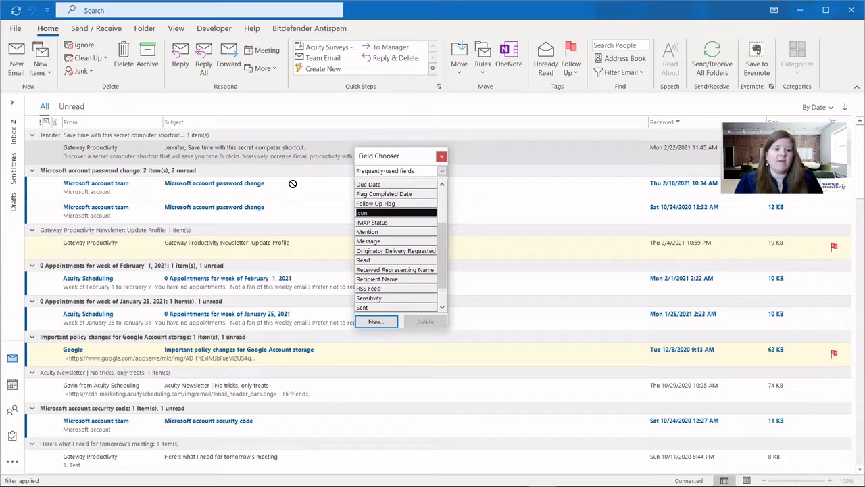
drag(77, 122, 47, 128)
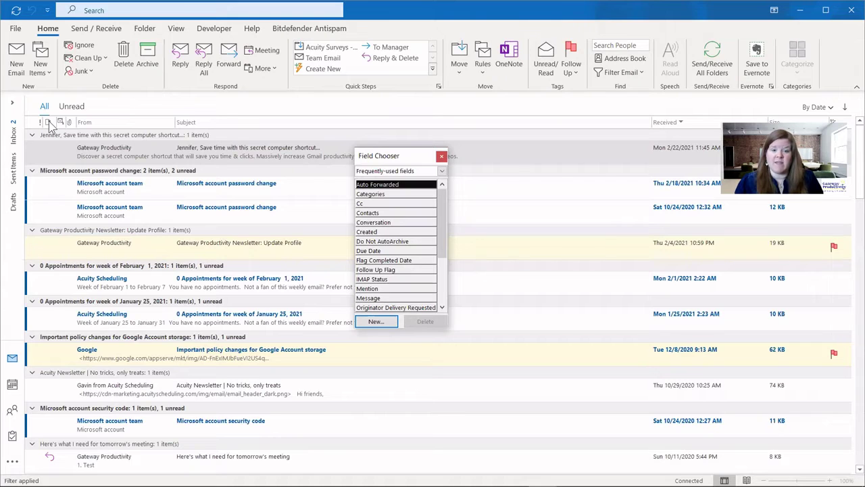
key(Escape)
Step: Add the Categories field as a column between Subject and Received, and widen it to show its full name
right_click(389, 128)
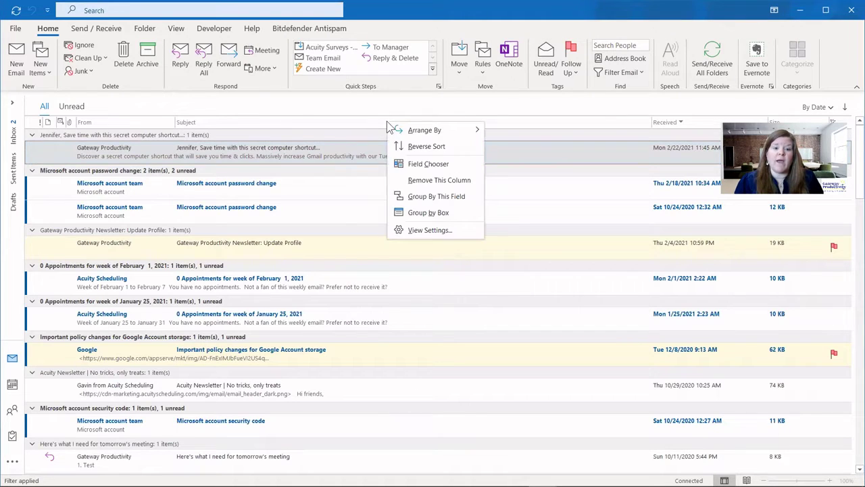
click(418, 167)
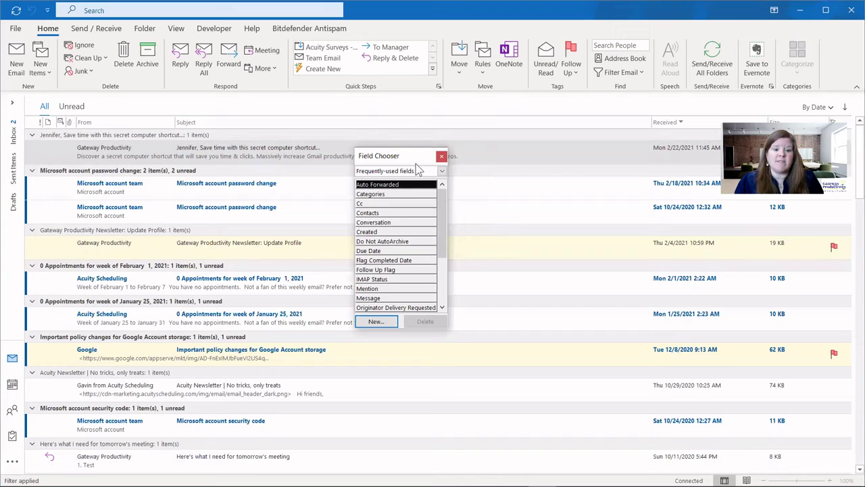
click(383, 197)
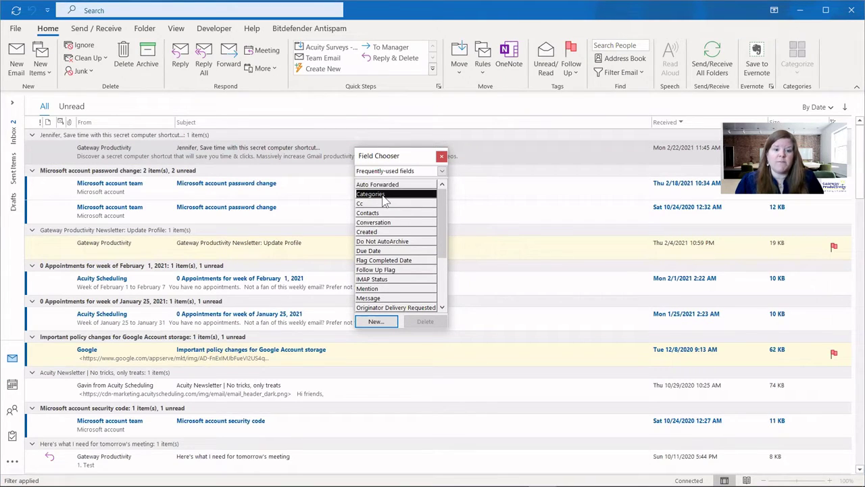
drag(384, 201, 640, 126)
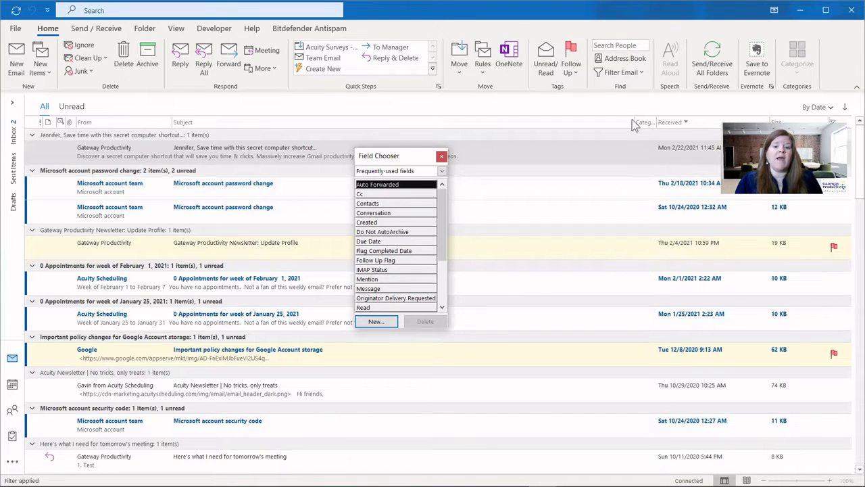
click(442, 158)
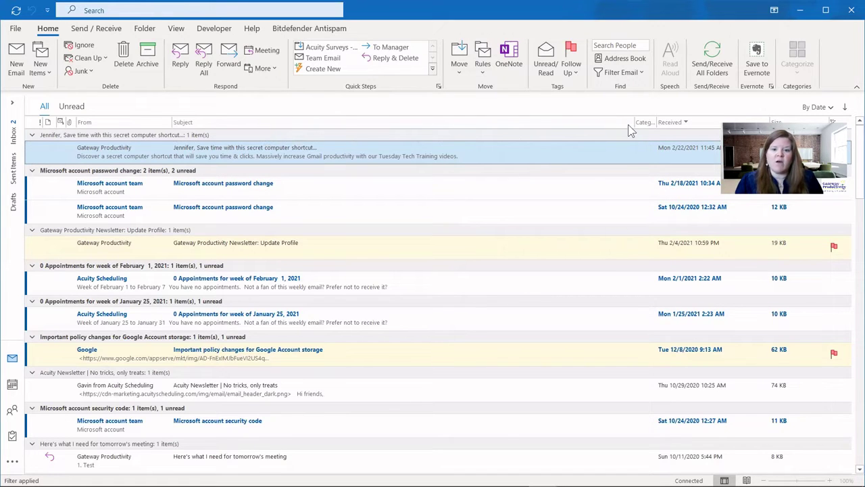
drag(634, 120, 547, 120)
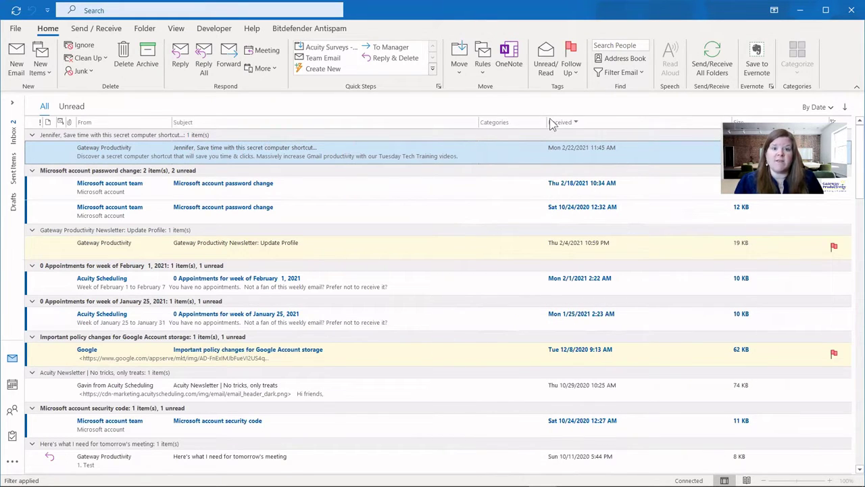
Step: Arrange the messages by From and reverse the sender order
right_click(426, 127)
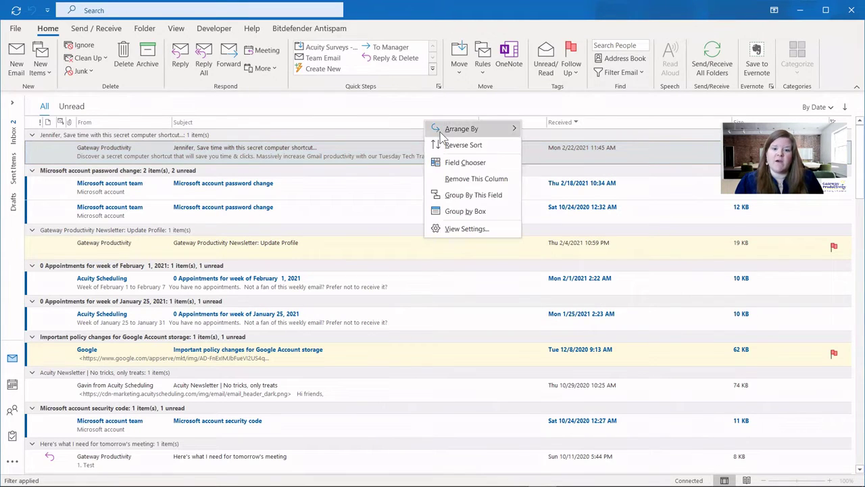
mouse_move(447, 136)
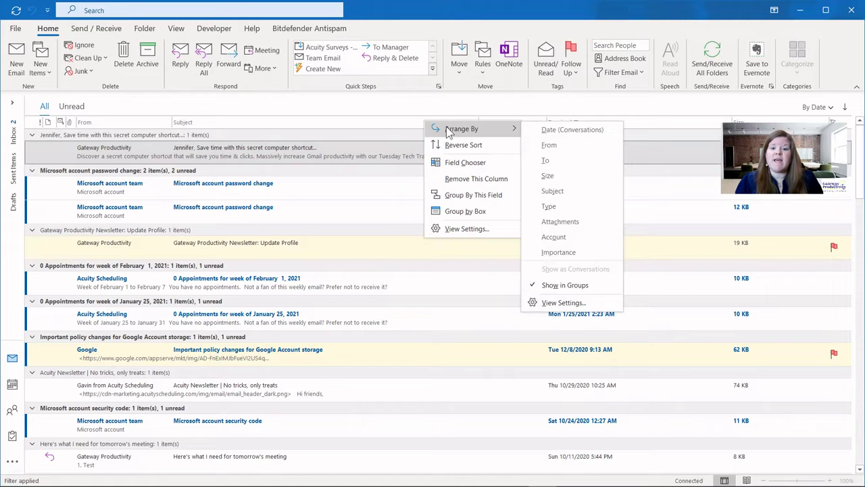
click(560, 144)
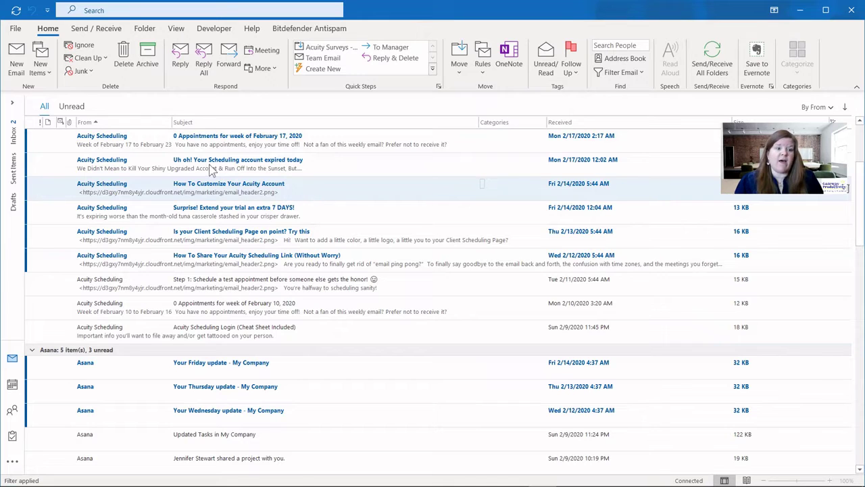
click(96, 123)
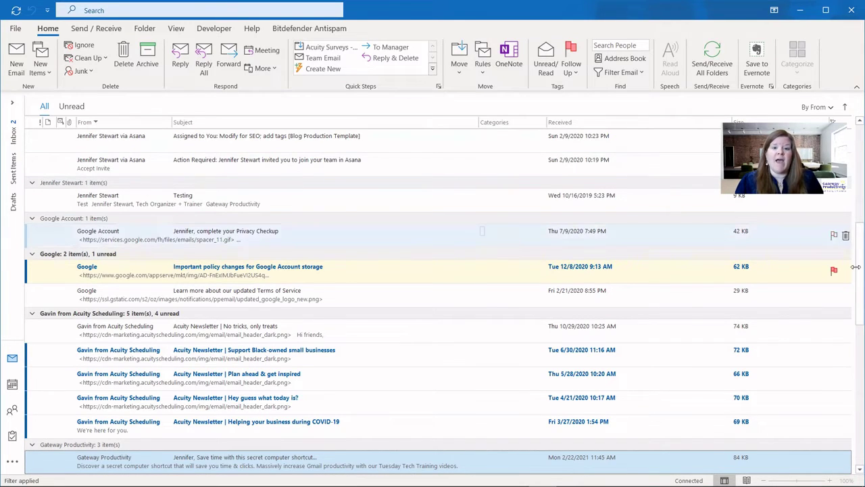
drag(853, 252, 854, 131)
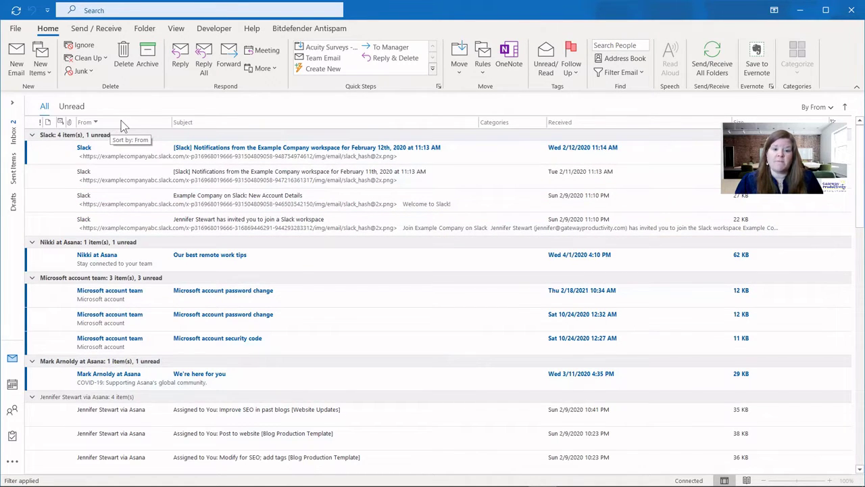
Step: Sort the message list by Received date and reverse the sort to show the oldest messages first
click(607, 125)
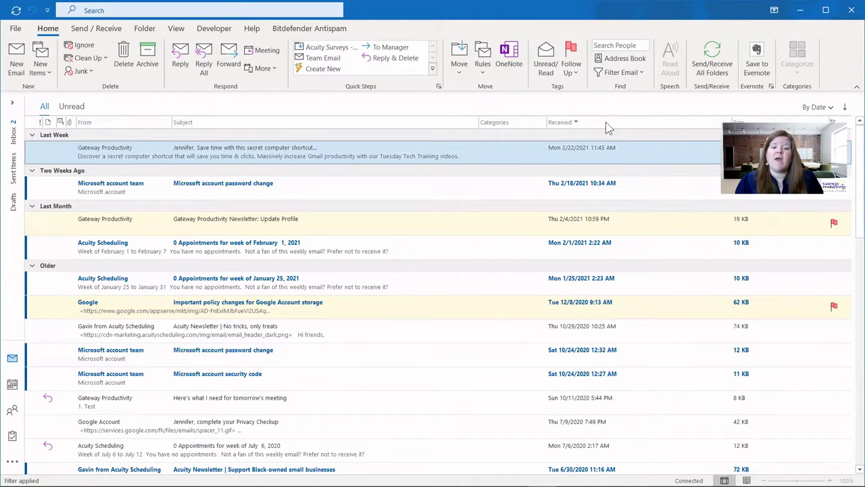
right_click(417, 128)
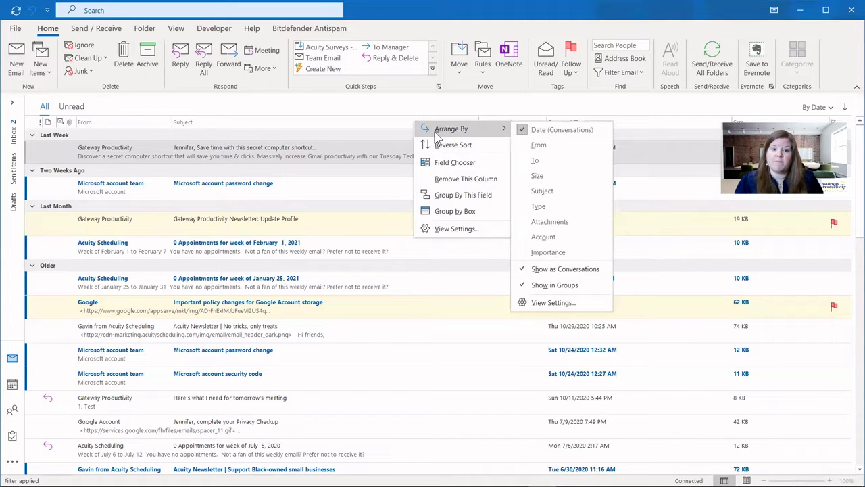
right_click(382, 122)
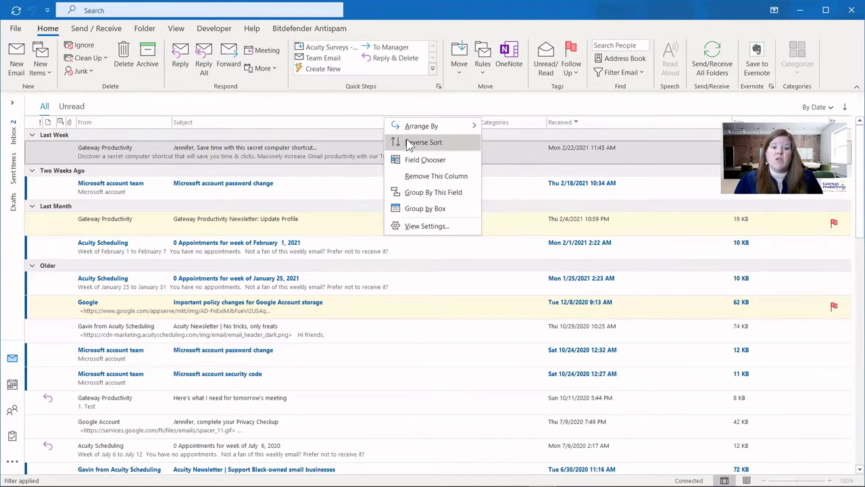
click(409, 142)
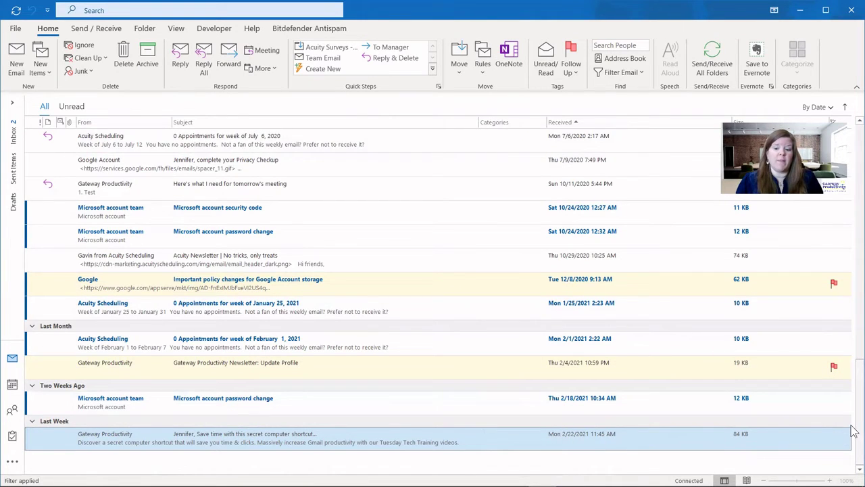
drag(854, 436, 854, 186)
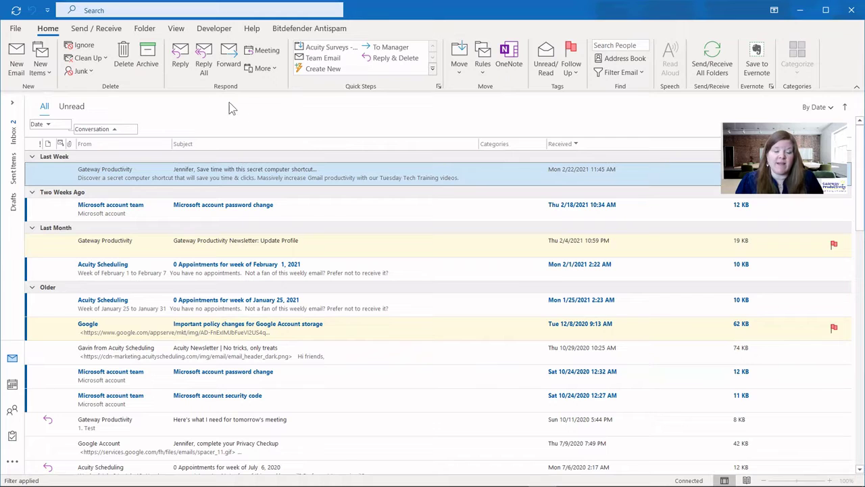
Step: Expand the collapsed folder pane and pin it open beside the message list
click(12, 103)
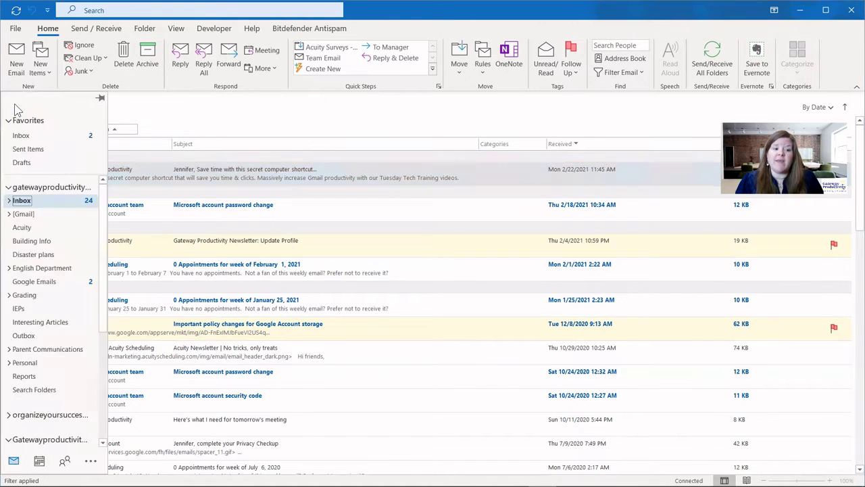
click(100, 100)
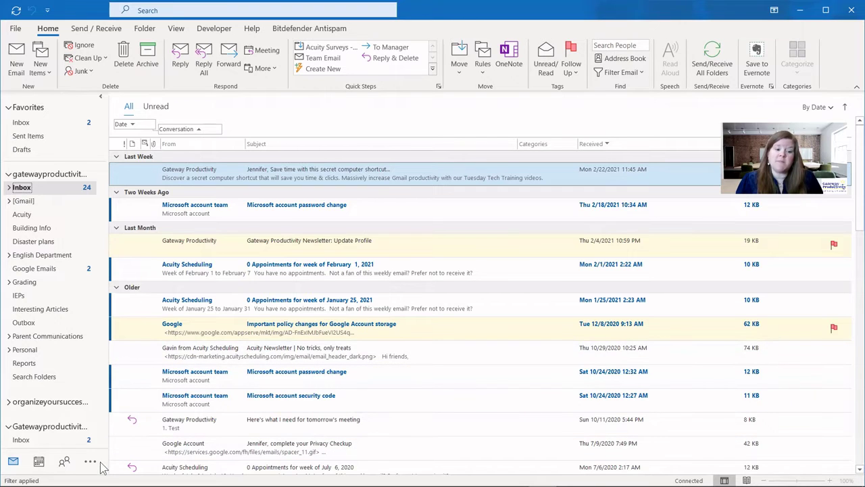
Step: View the Calendar module and the People module
click(39, 462)
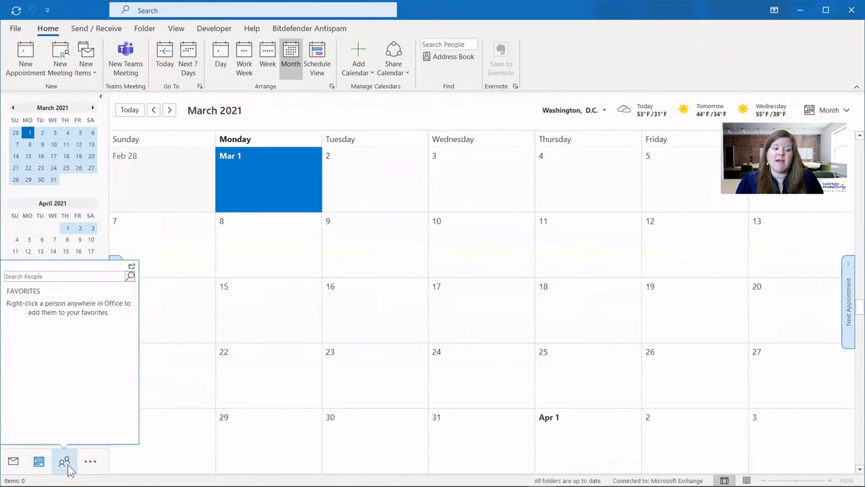
click(64, 463)
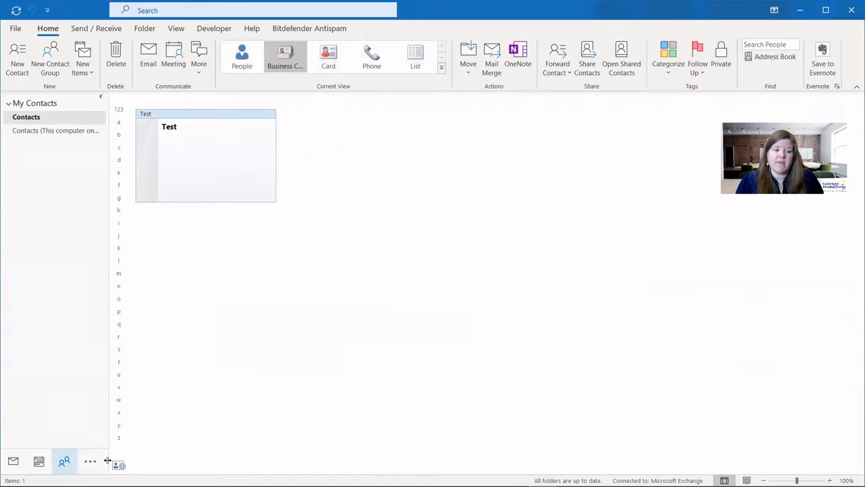
Step: Review the additional navigation options and widen the folder pane until the Tasks module fits in the navigation bar
click(90, 464)
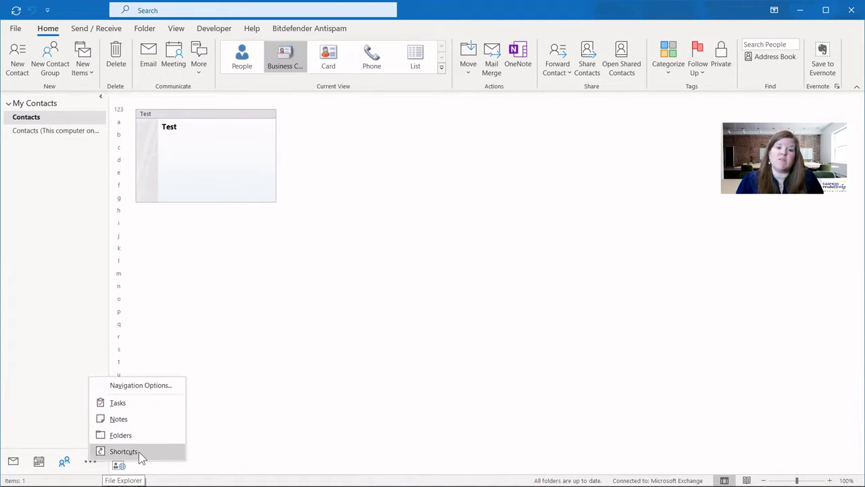
click(363, 316)
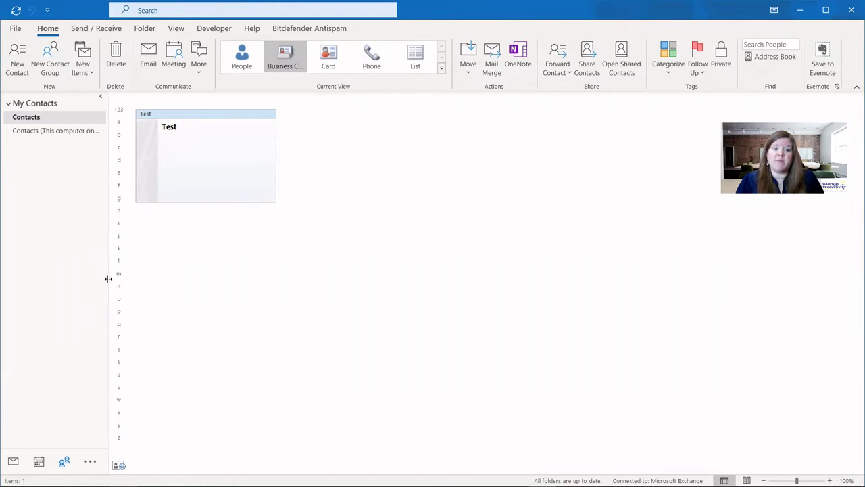
drag(108, 278, 133, 293)
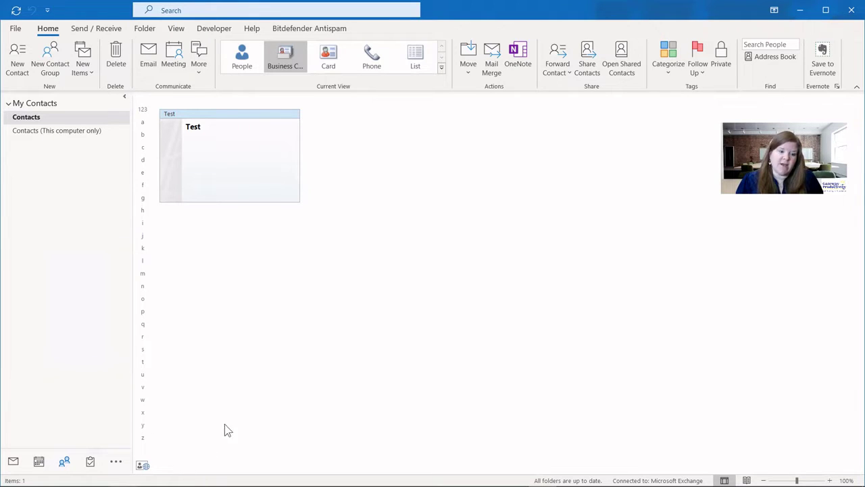
Step: Move People to the end of the display order in the Navigation Options
click(115, 464)
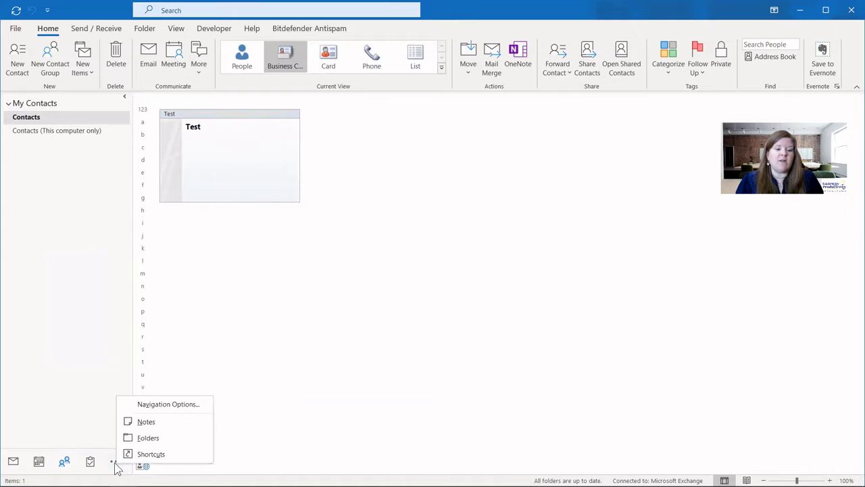
click(160, 405)
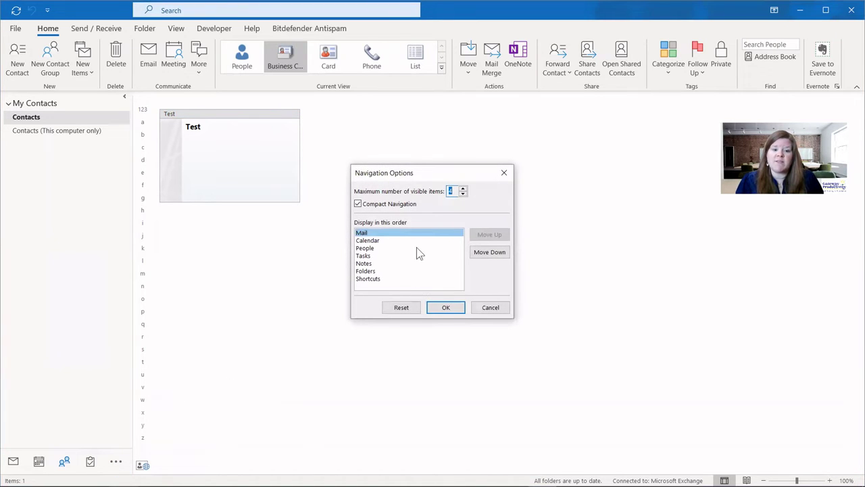
click(372, 249)
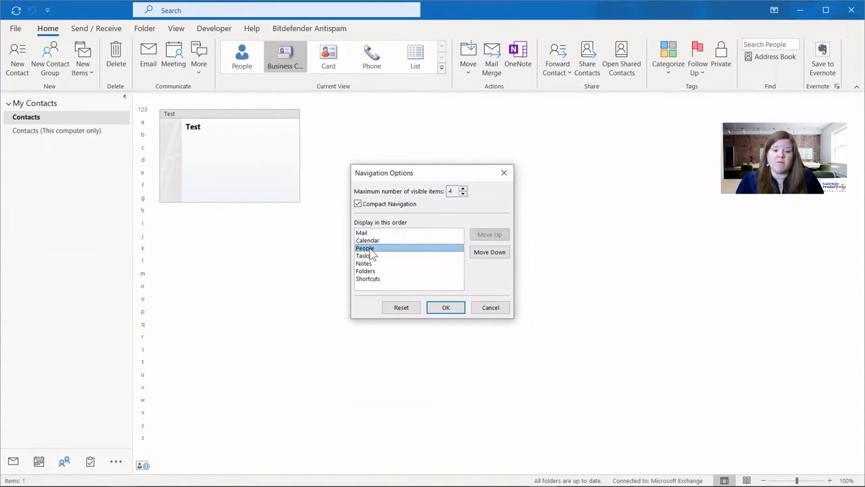
click(490, 254)
click(490, 254)
click(490, 255)
click(491, 257)
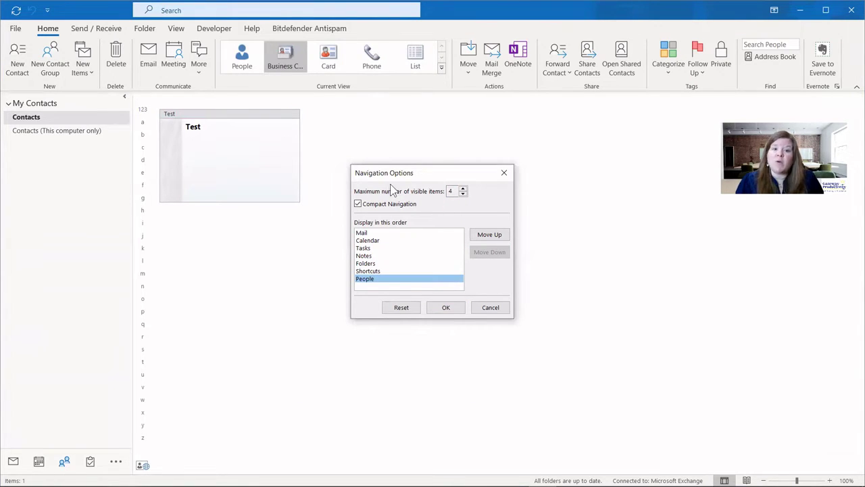
Step: Set the maximum number of visible navigation items to 5, apply it, and widen the folder pane until Folders fits in the navigation bar
click(463, 190)
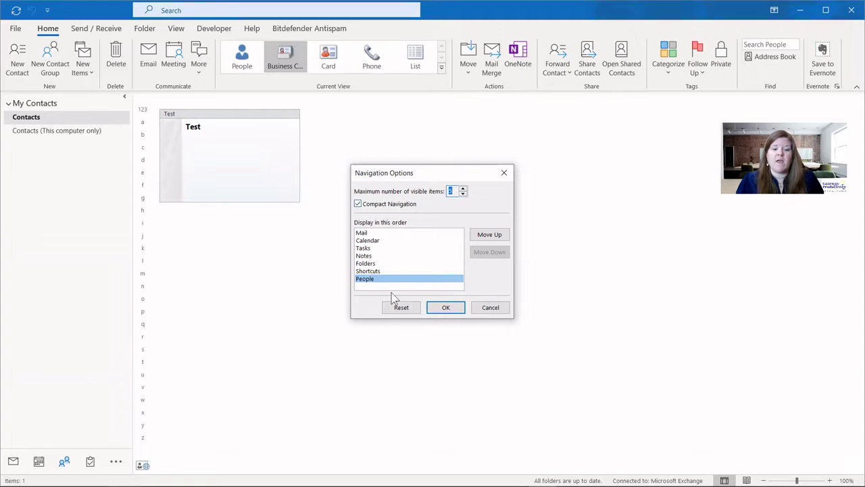
click(447, 307)
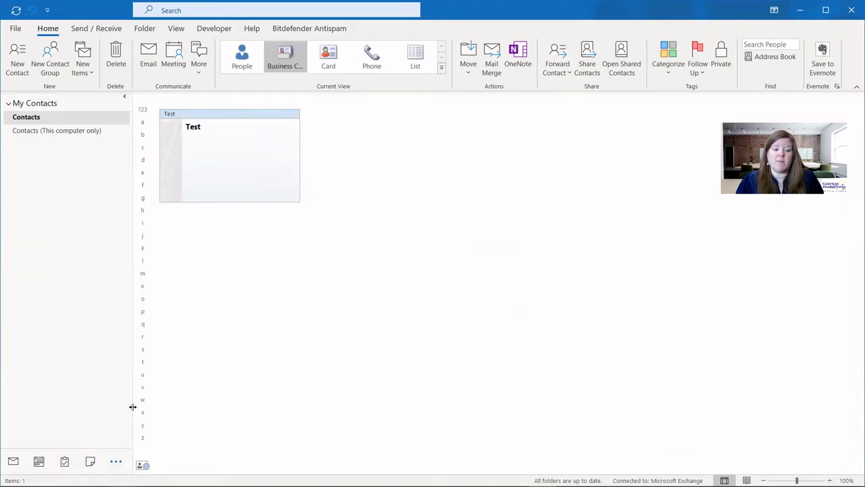
drag(134, 412, 169, 411)
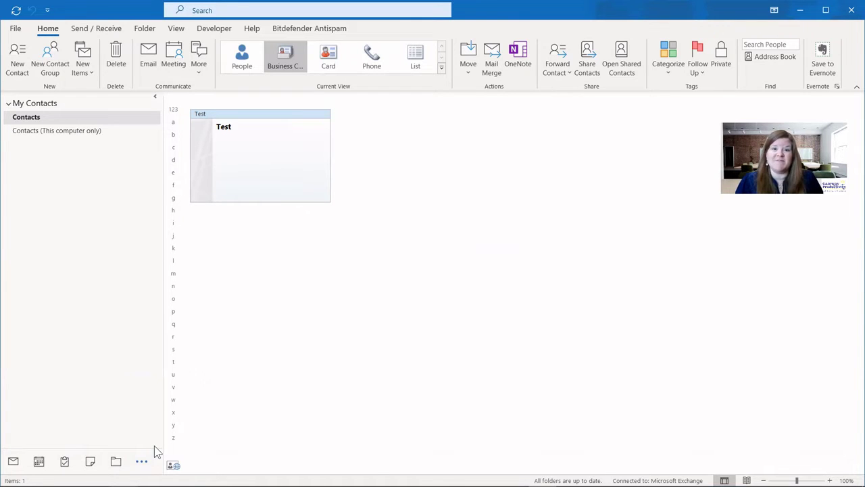
Step: Switch back to the Mail module and view the Reminders window, closing it again
key(ctrl+1)
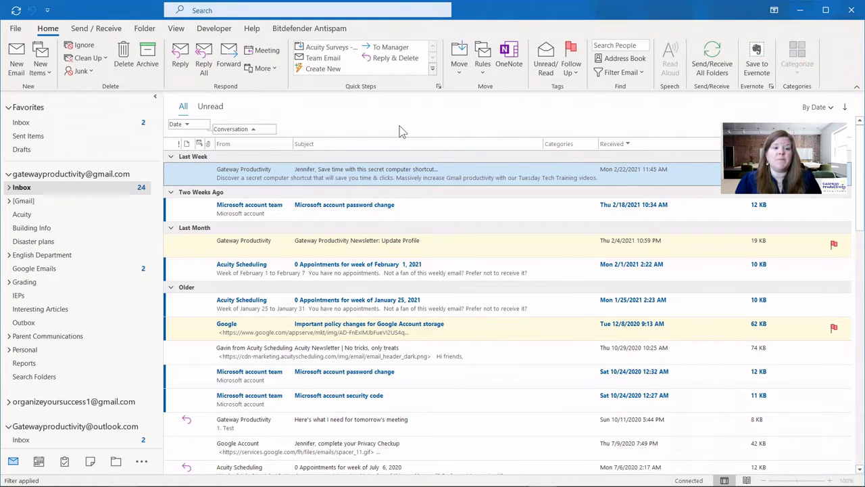
click(179, 31)
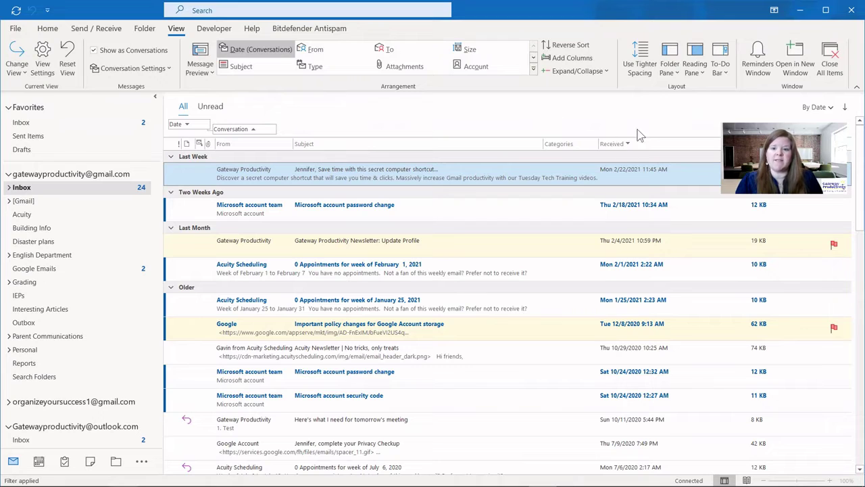
click(763, 51)
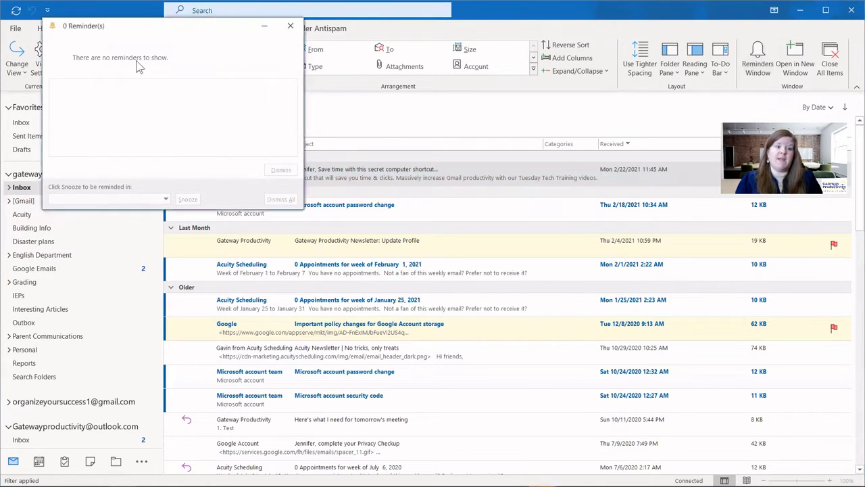
click(291, 27)
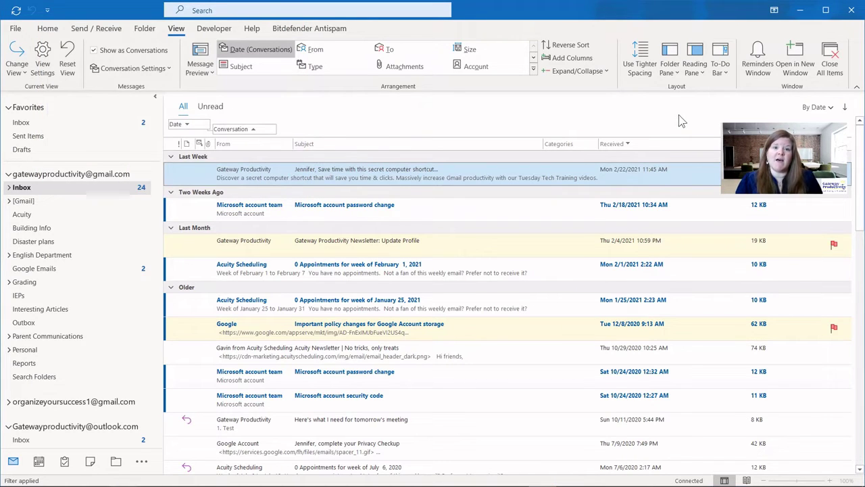
Step: Open the inbox in a new window, close that window and close all open items
click(805, 61)
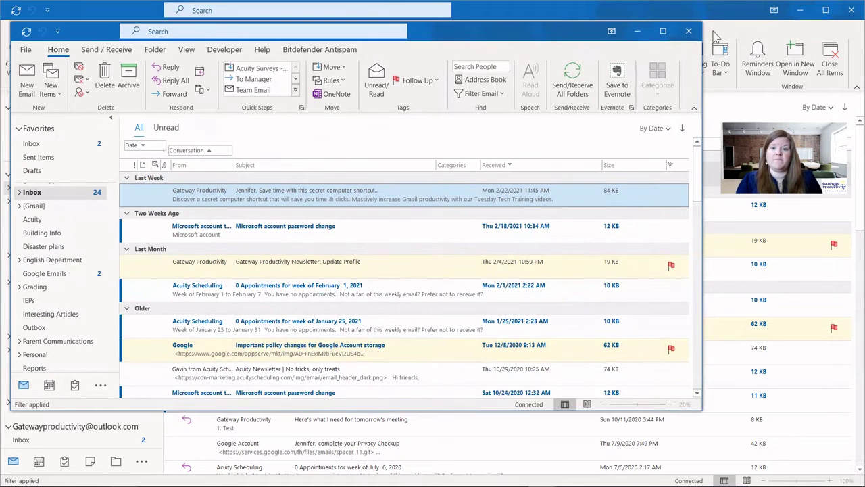
click(688, 31)
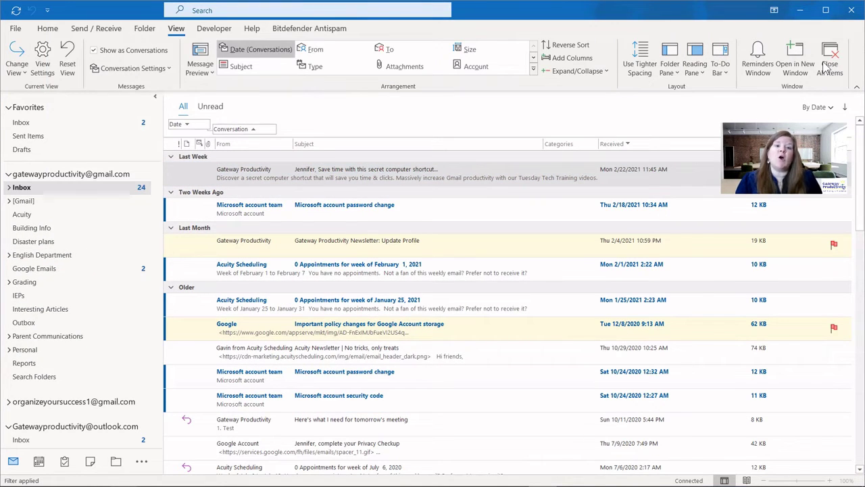
click(826, 66)
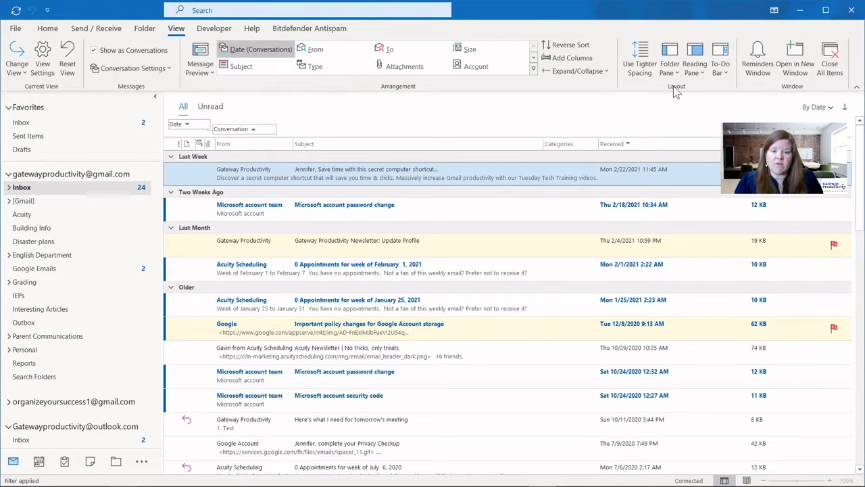
Step: Try tighter spacing in the message list twice and restore the normal spacing each time
click(635, 66)
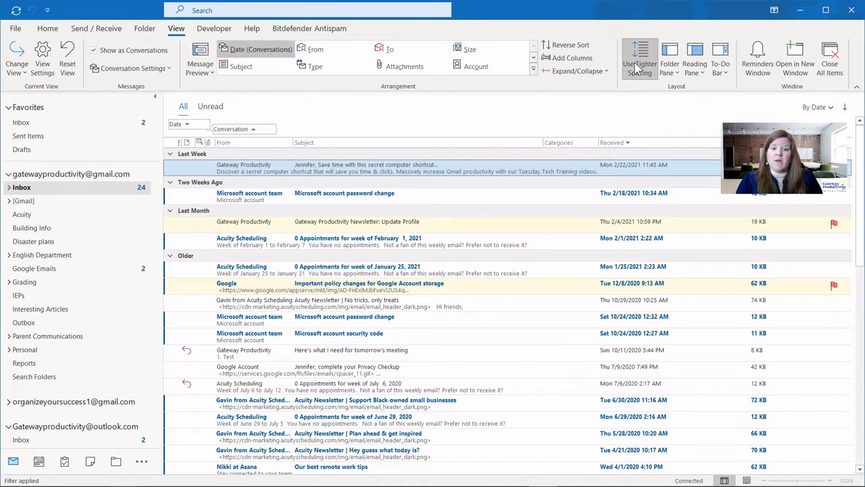
click(636, 66)
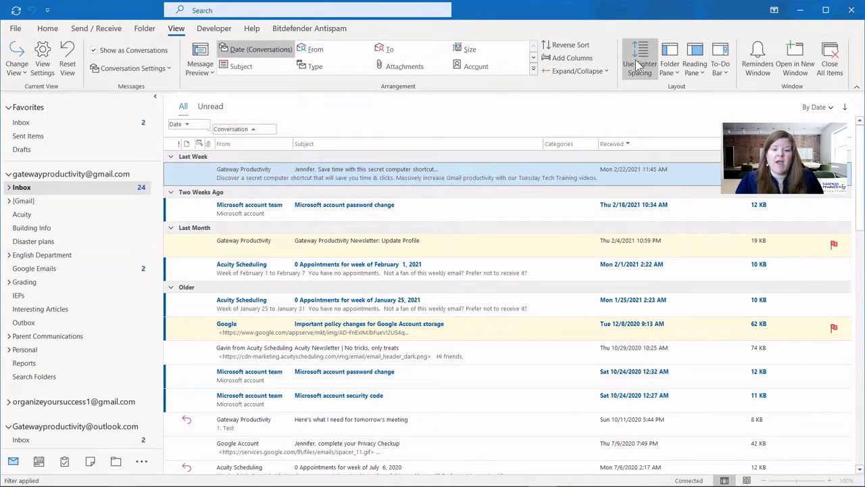
click(636, 66)
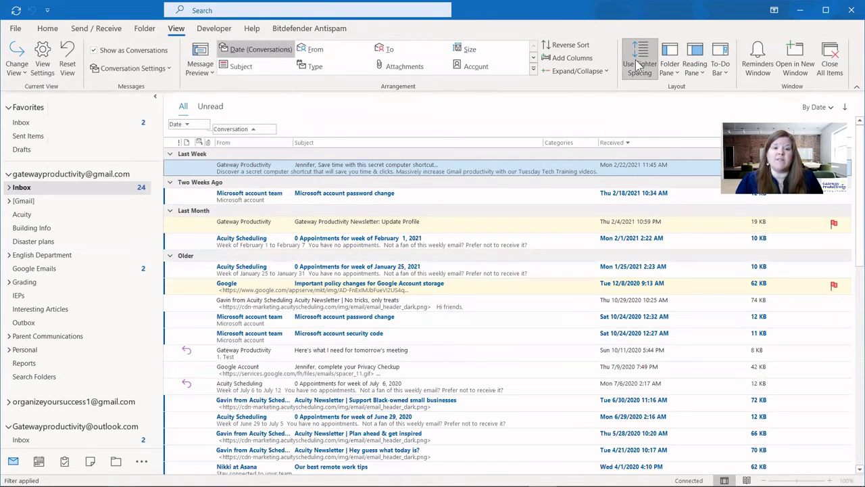
click(636, 64)
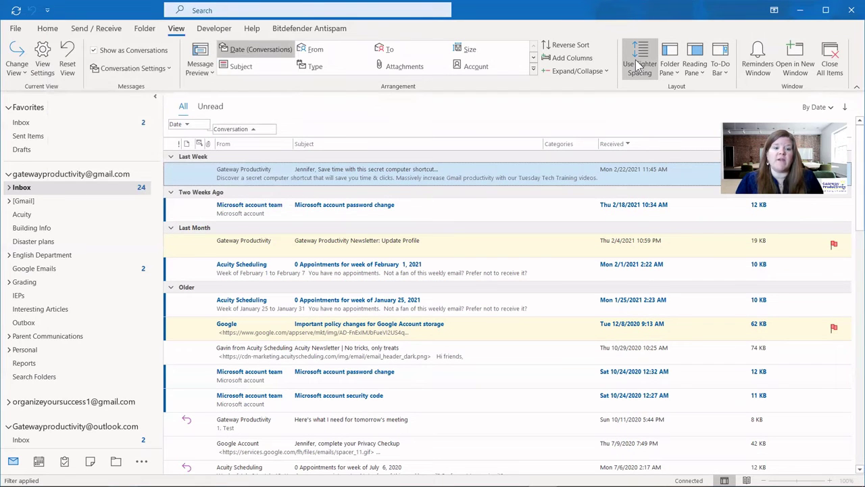
Step: Review the Folder Pane display choices and its Navigation Options without changing them
click(669, 72)
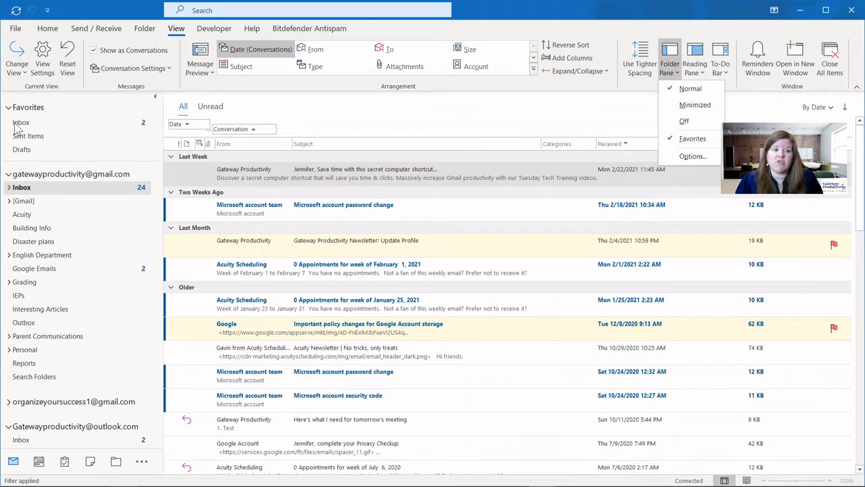
click(677, 156)
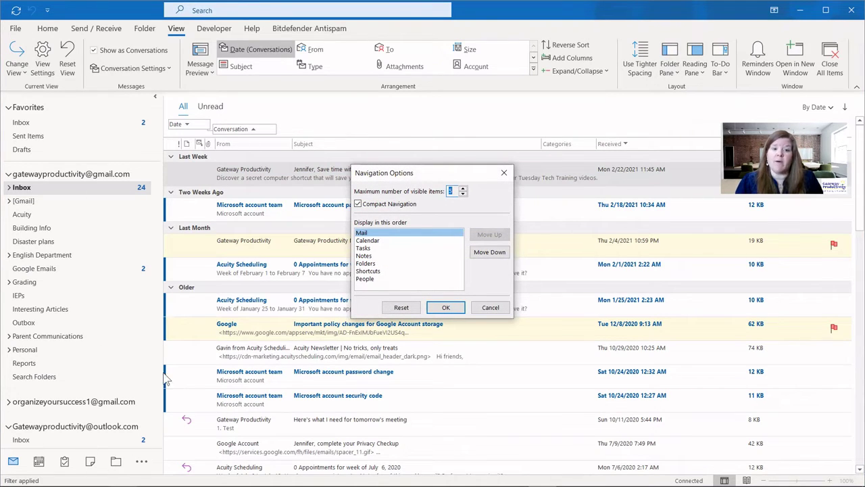
click(504, 174)
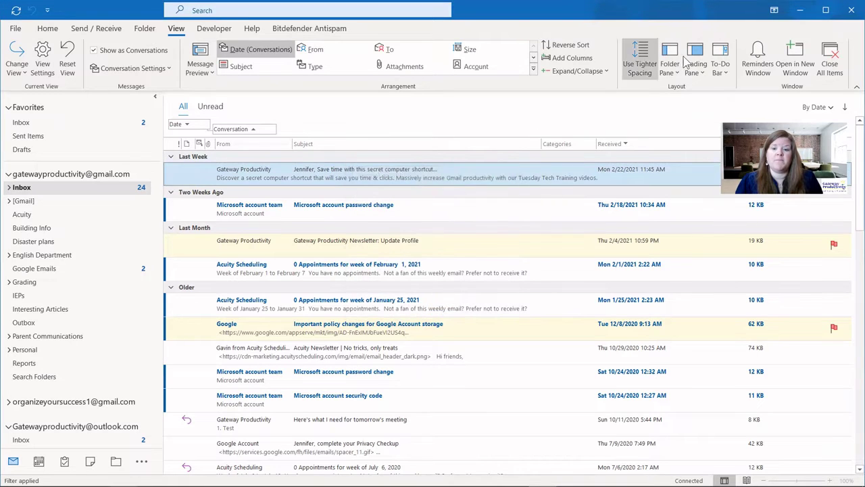
Step: Try the Reading Pane to the right of the message list and below it
click(694, 65)
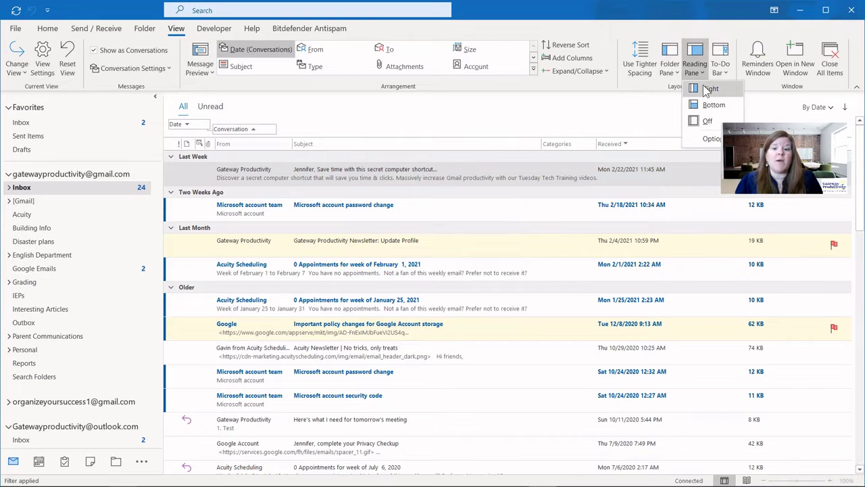
click(706, 89)
click(702, 73)
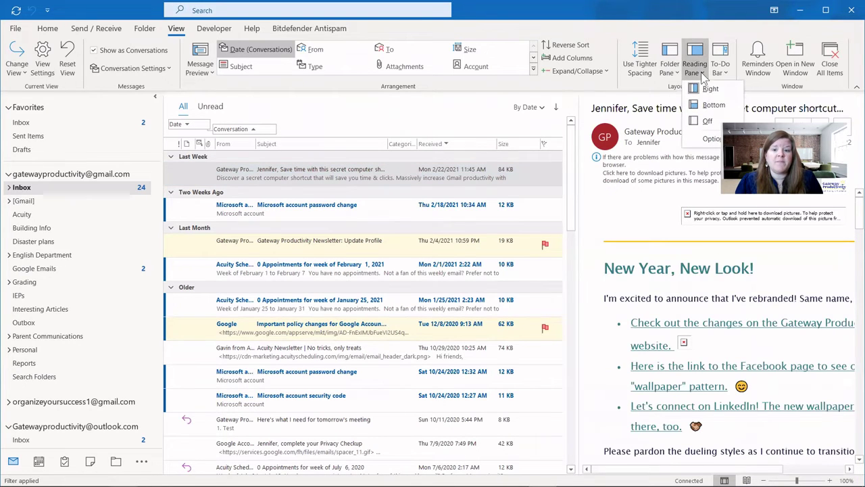
key(Escape)
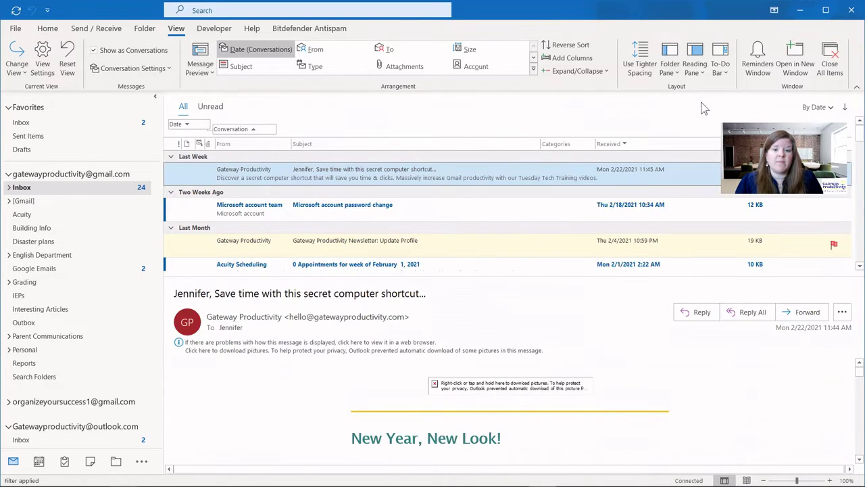
Step: Review the Reading Pane options, cancel without changes, and turn the Reading Pane off
click(701, 68)
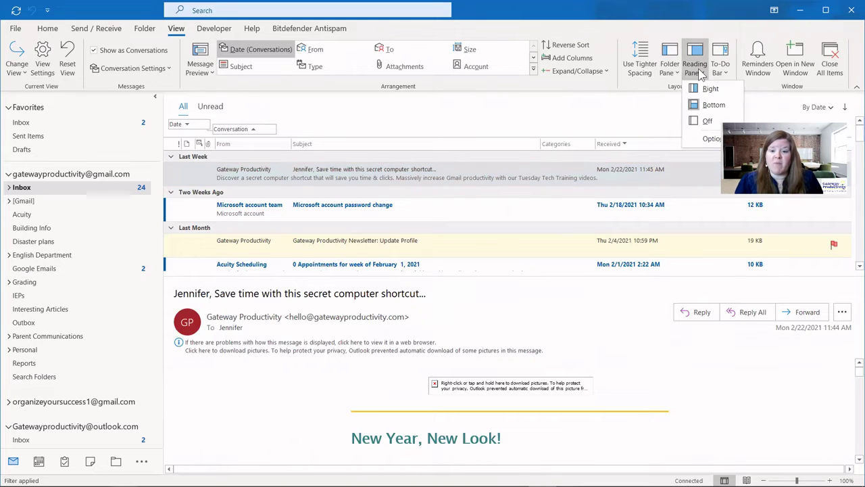
click(704, 139)
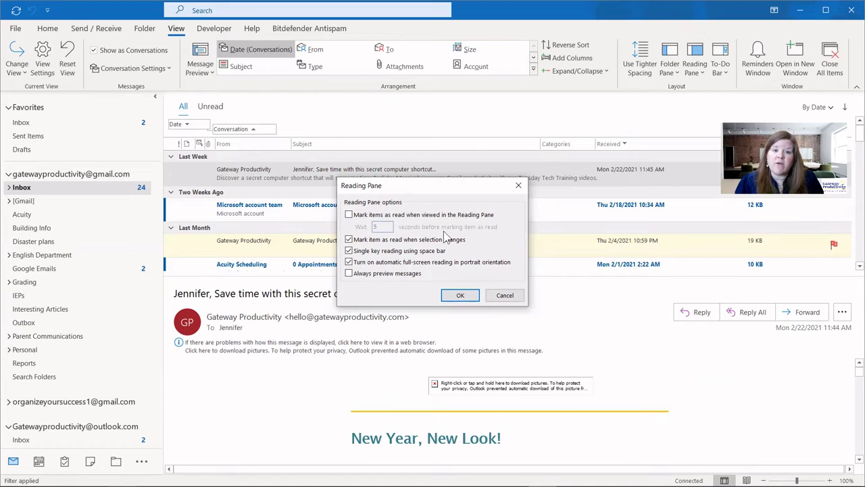
click(499, 297)
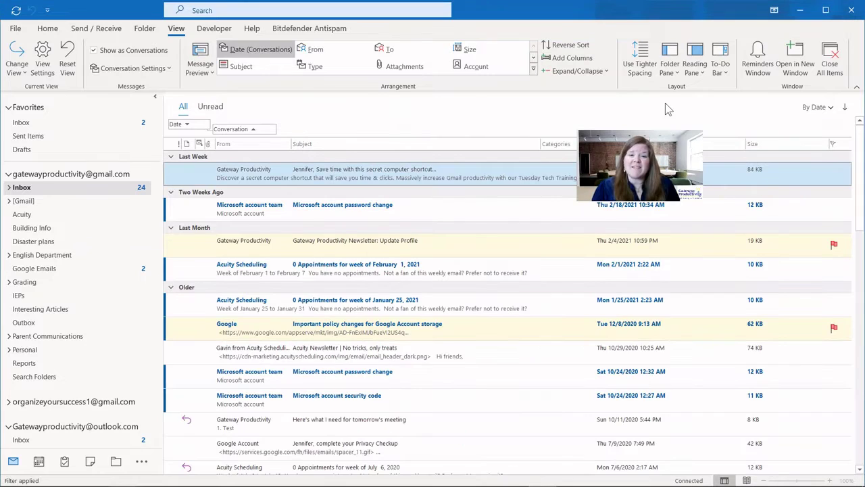
Step: Show Calendar and People in the To-Do Bar and select the password change message under Two Weeks Ago
click(720, 68)
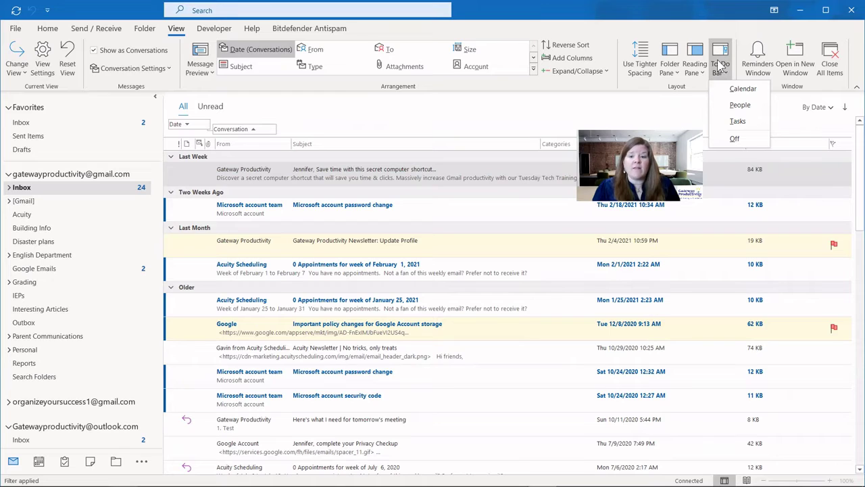
click(742, 89)
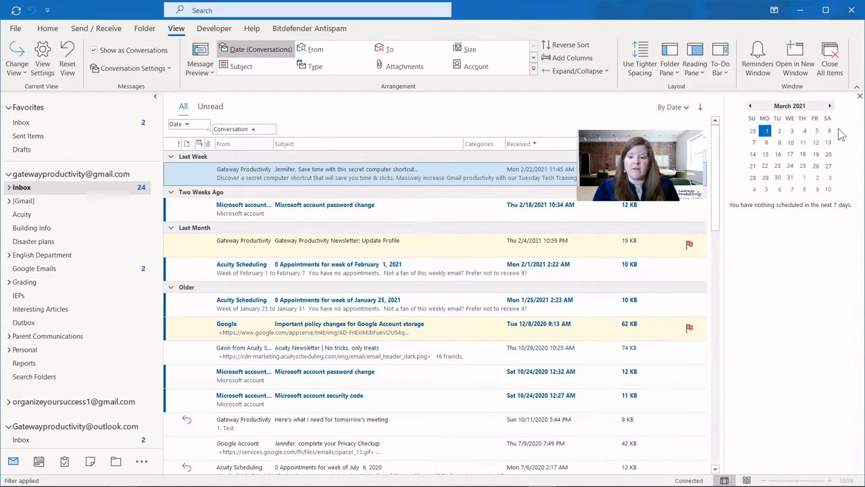
click(721, 67)
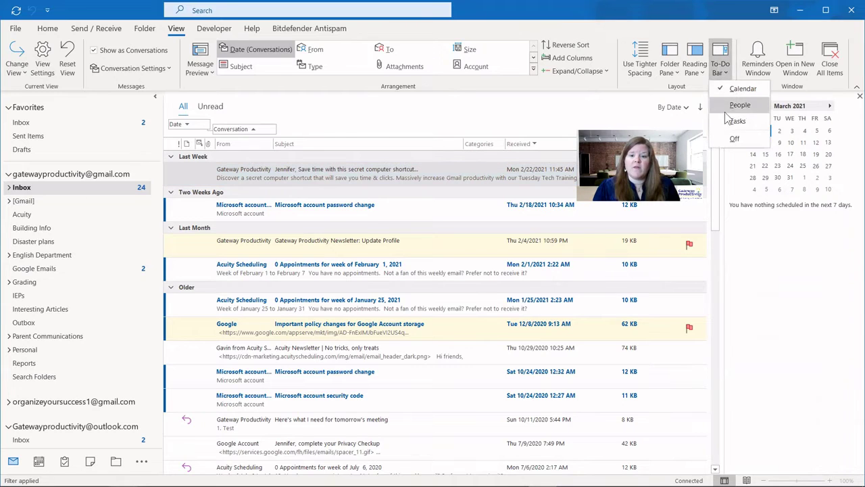
click(740, 106)
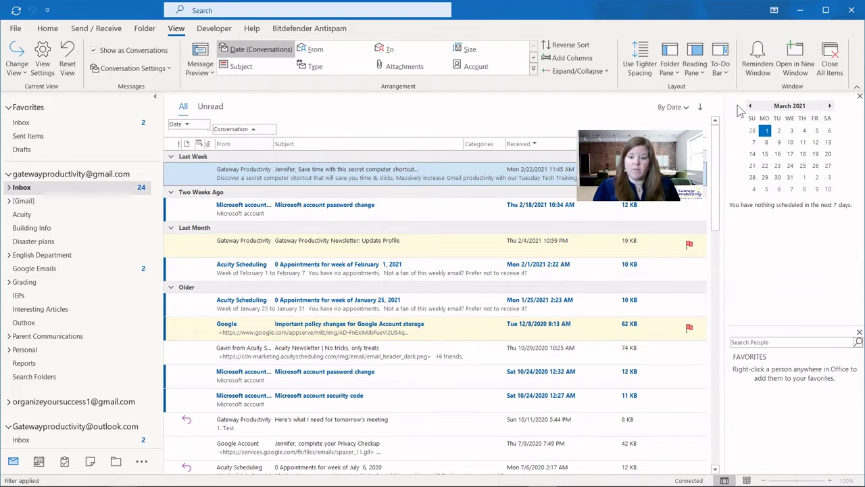
click(253, 215)
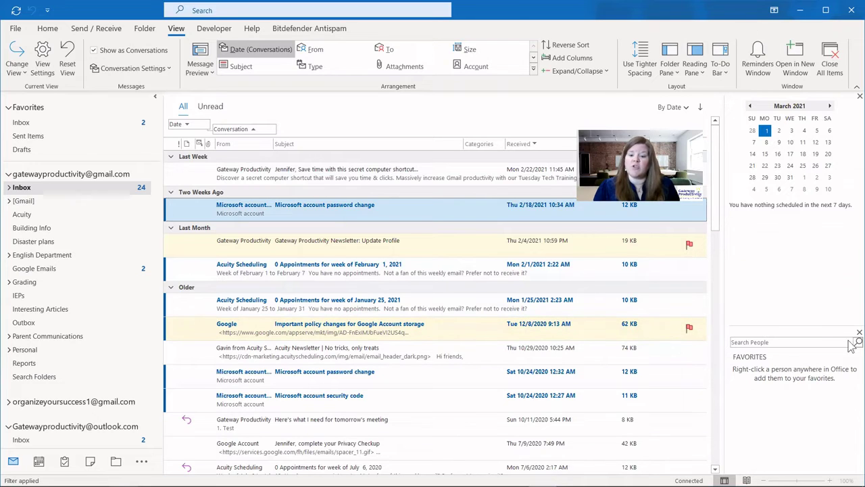
Step: Add Tasks to the To-Do Bar and remove People from it
click(720, 67)
click(736, 122)
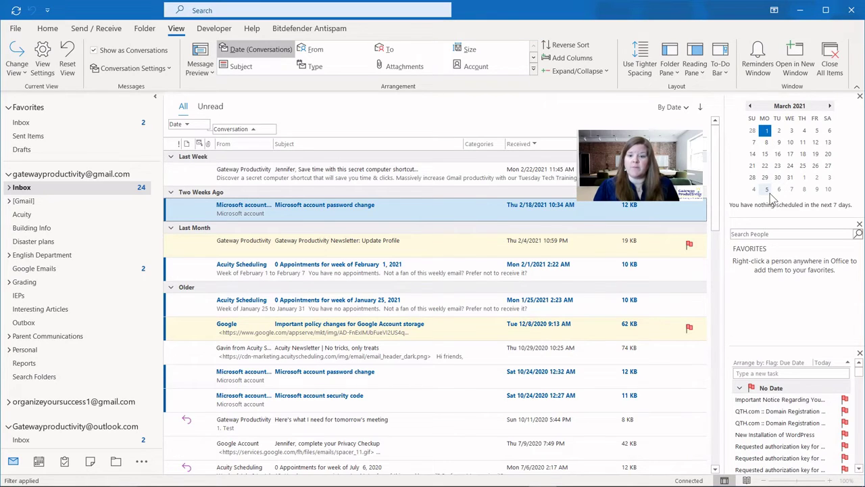
click(721, 66)
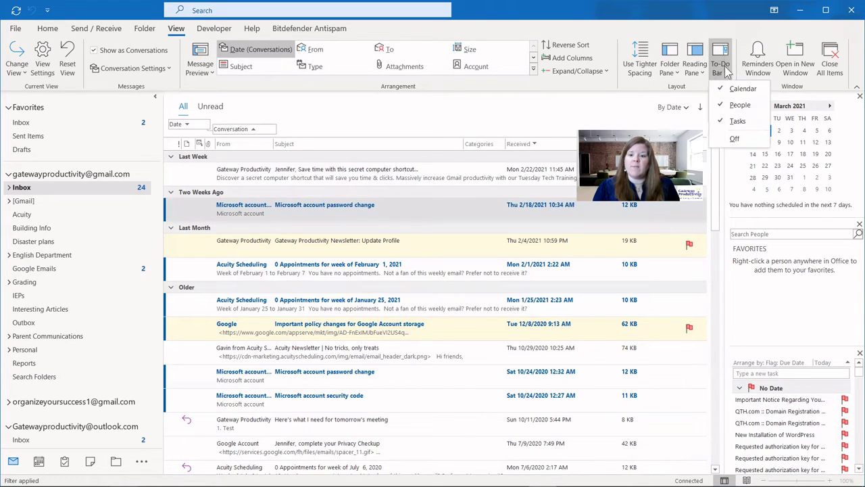
click(739, 106)
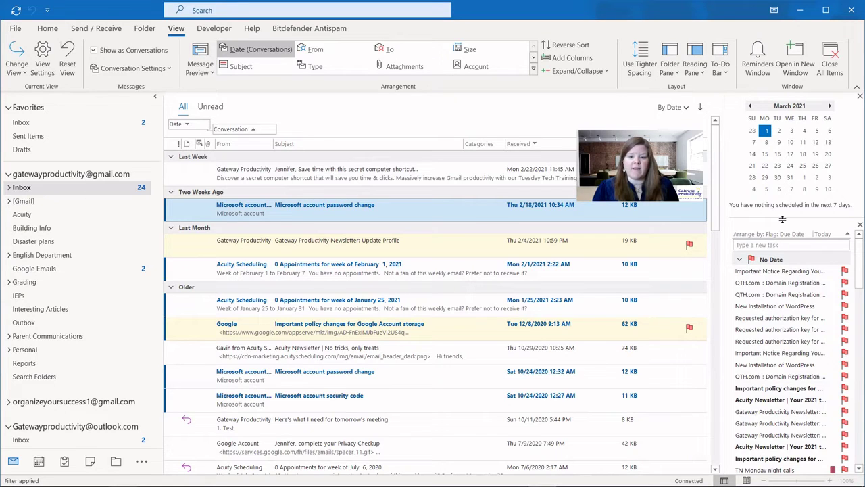
Step: Enlarge the calendar section of the To-Do Bar above the task list and review the Subject column's heading options
drag(782, 219, 781, 285)
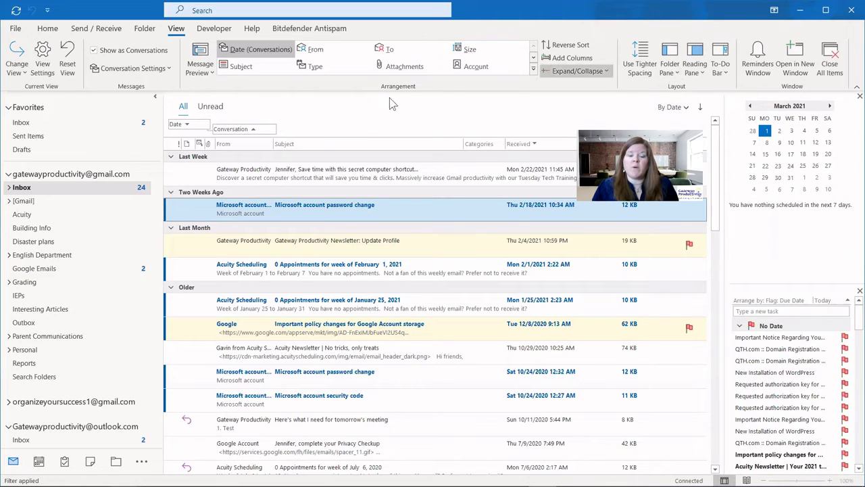
right_click(331, 147)
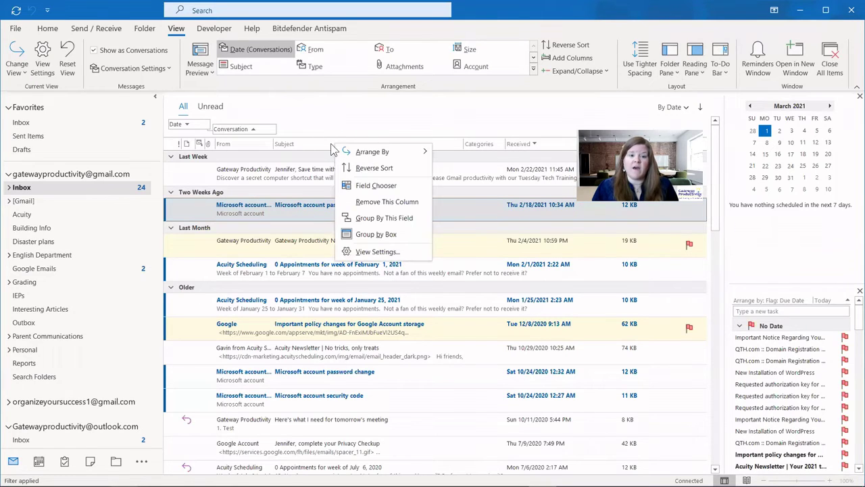
mouse_move(354, 154)
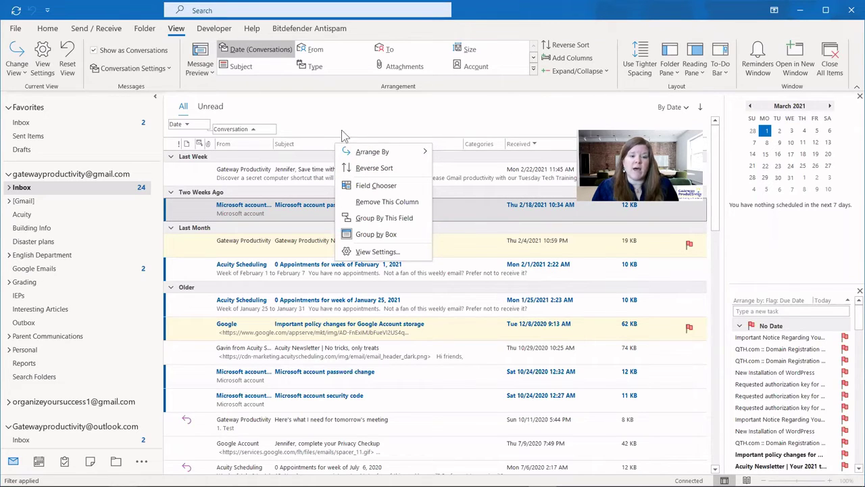
click(336, 90)
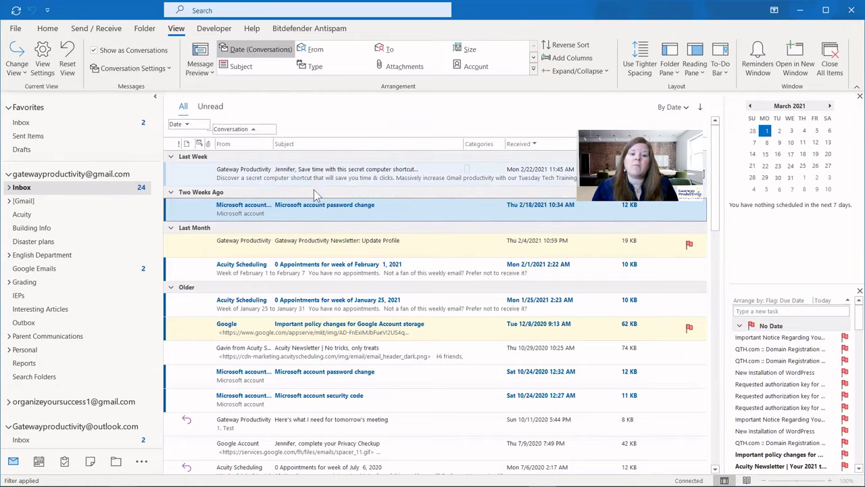
Step: Set the message preview to 3 lines for this folder only
click(199, 72)
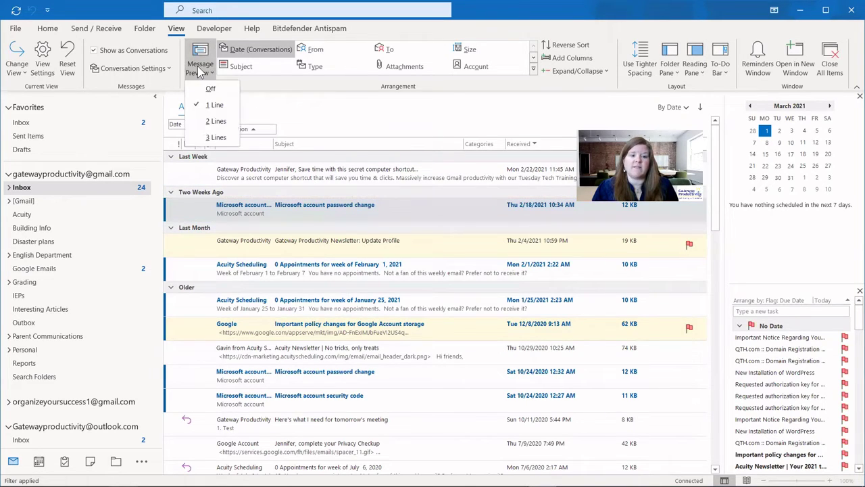
click(216, 137)
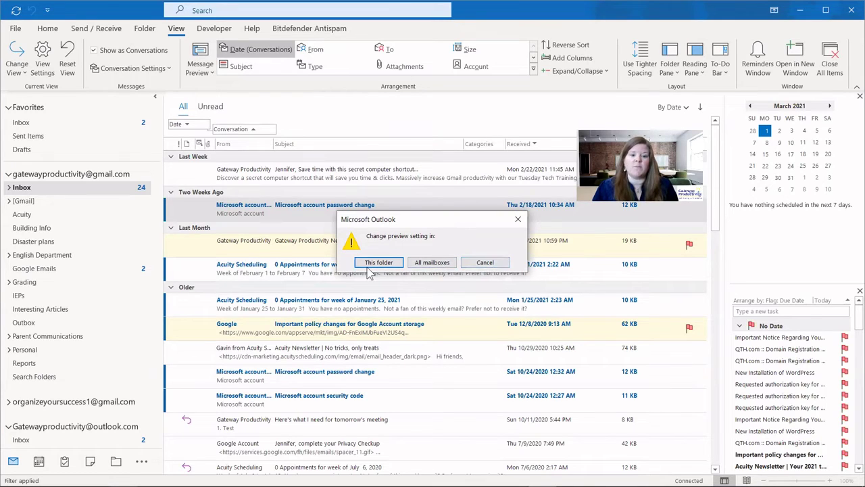
click(388, 265)
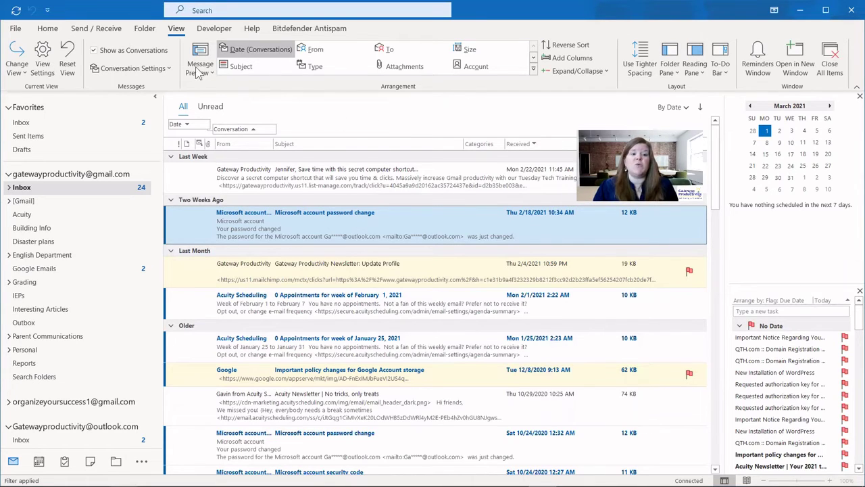
Step: Review the conversation settings and switch the inbox to the Preview view
click(141, 70)
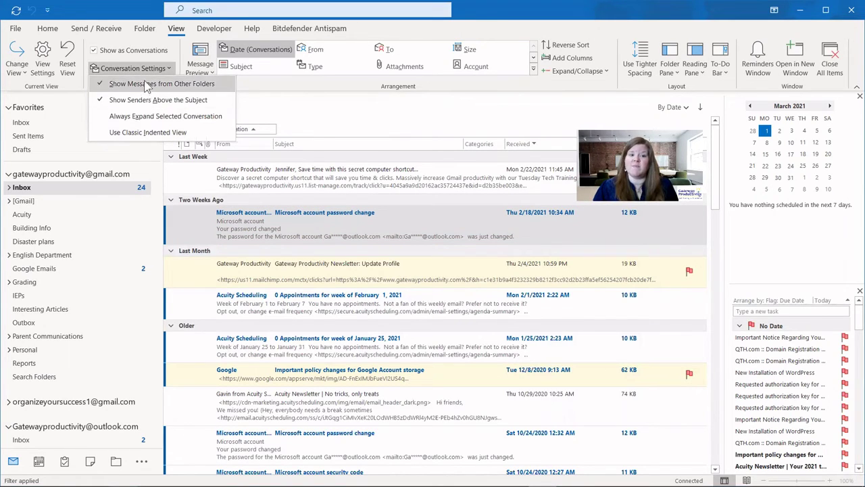
click(163, 131)
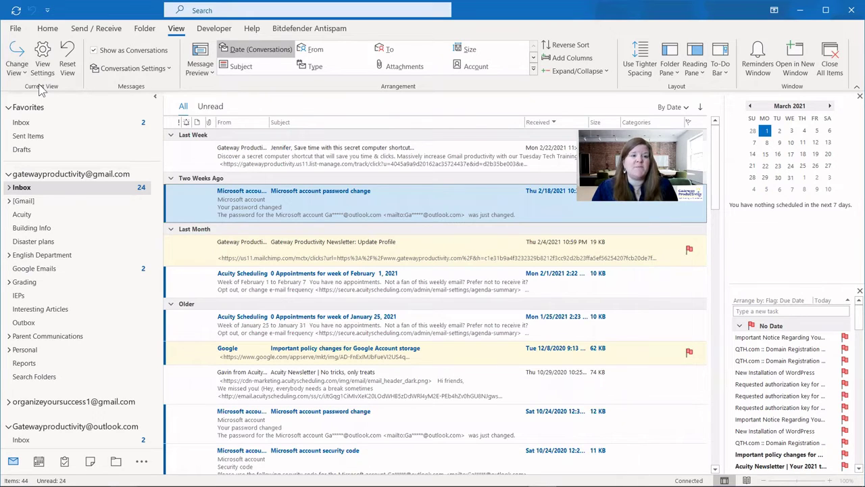
click(16, 61)
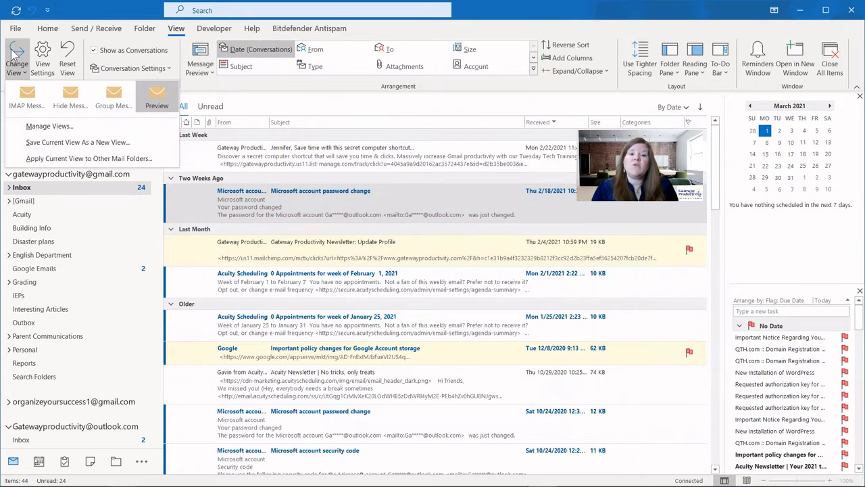
click(157, 98)
Step: Review the list of views available for the inbox and close it without changes
click(16, 61)
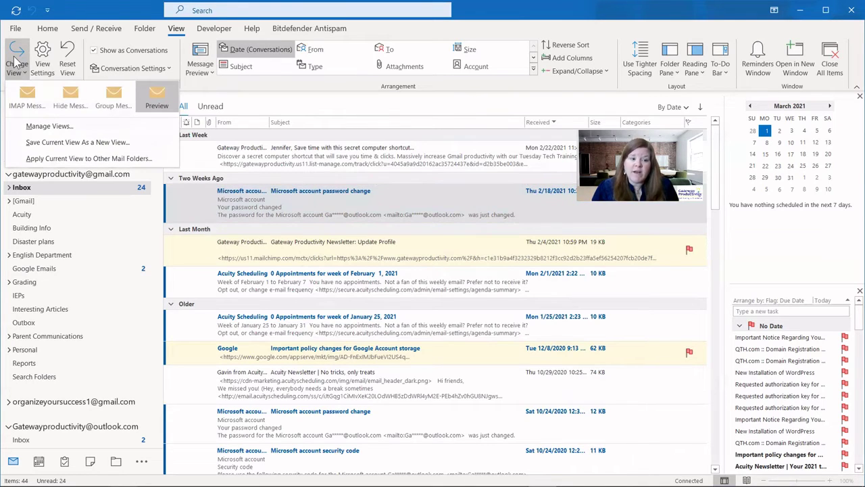
click(52, 127)
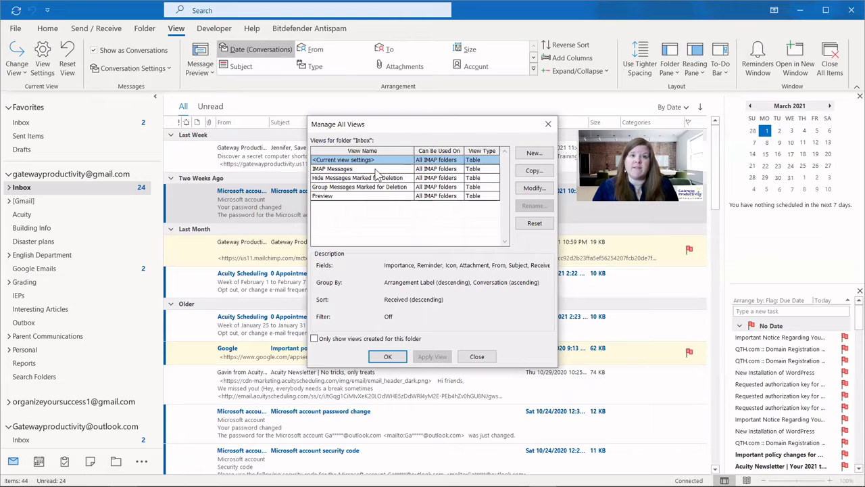
key(Escape)
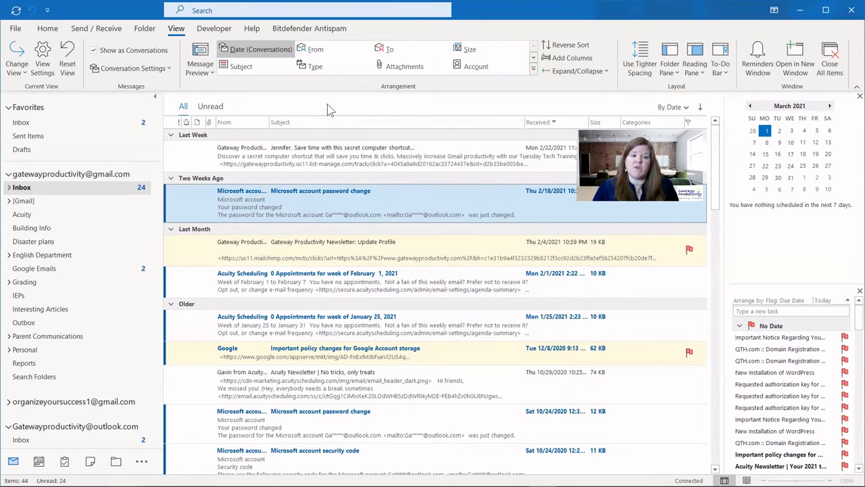
Step: Open the advanced settings of the Preview view, examine the basic and additional filter choices, and cancel the filter
click(42, 68)
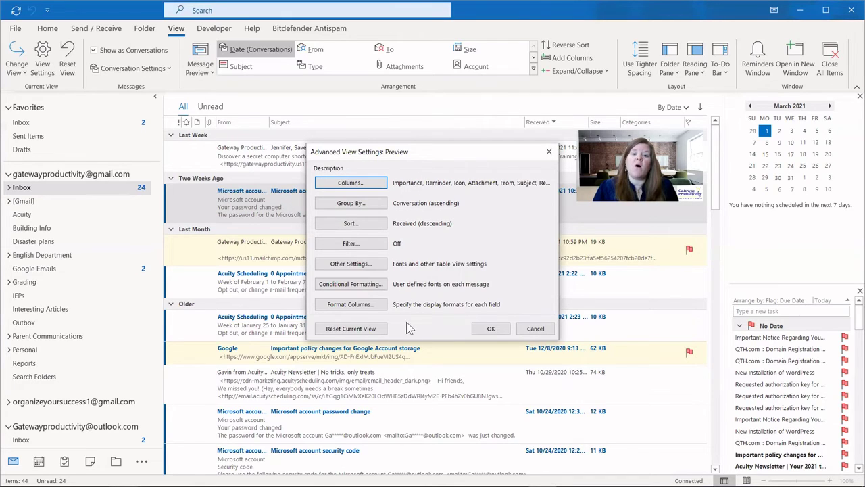
click(350, 244)
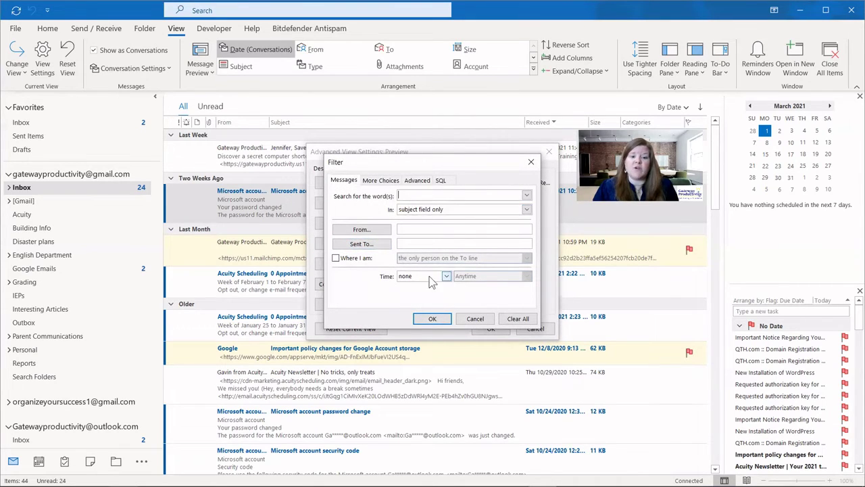
click(385, 181)
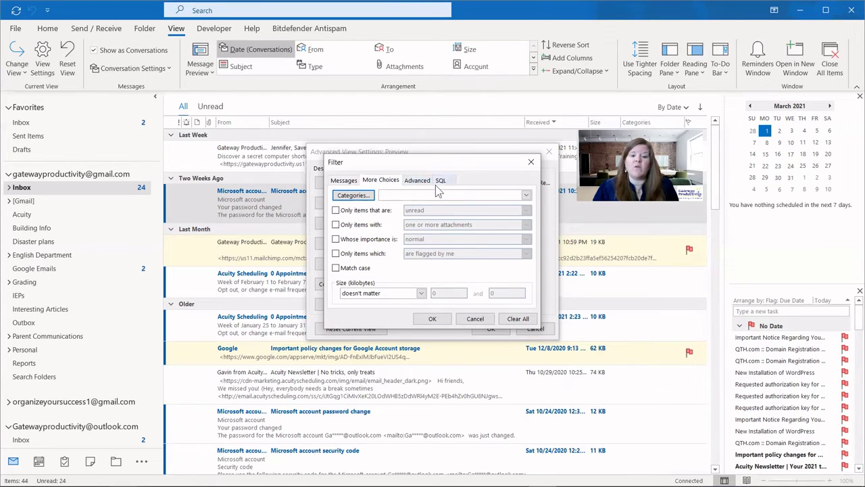
click(343, 180)
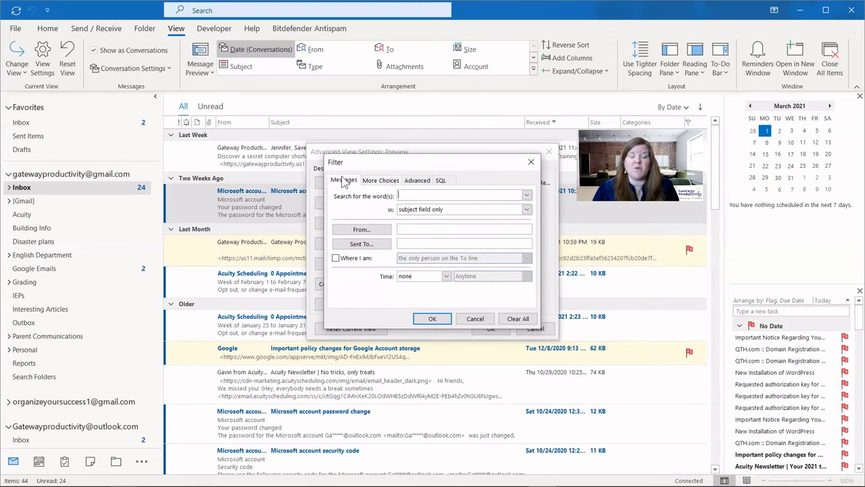
key(Escape)
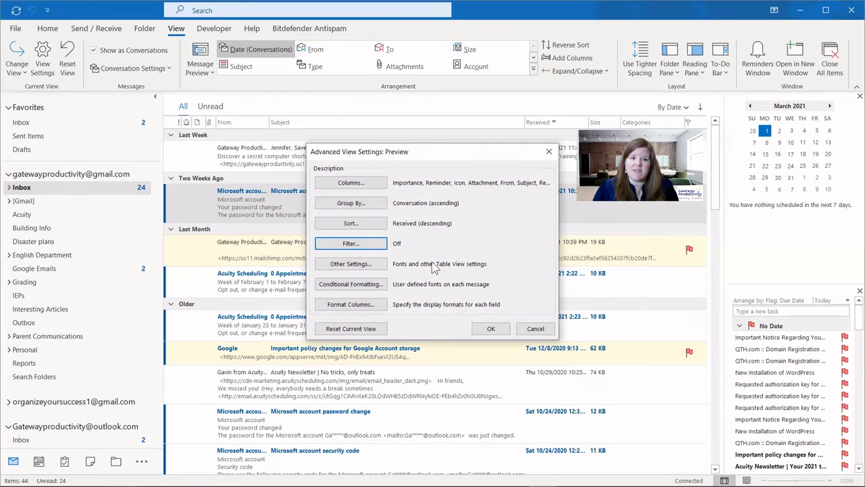
Step: Set both the column font and the row font of the message list to 12 pt Segoe UI
click(350, 265)
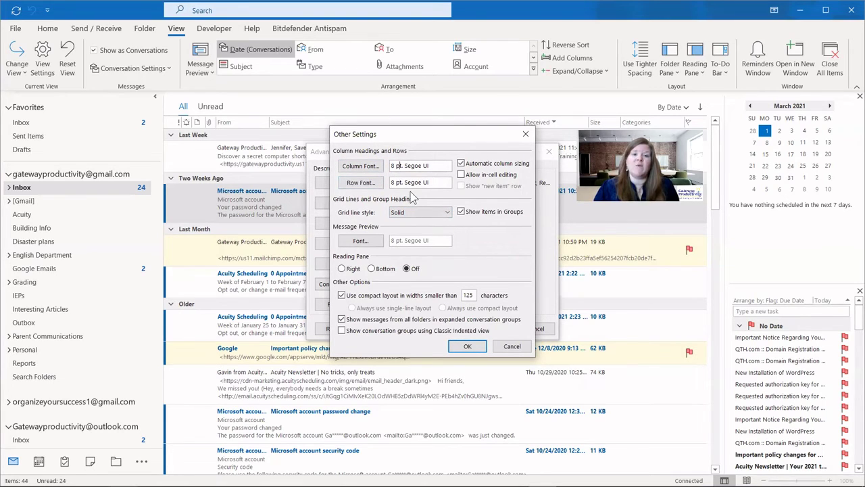
click(359, 167)
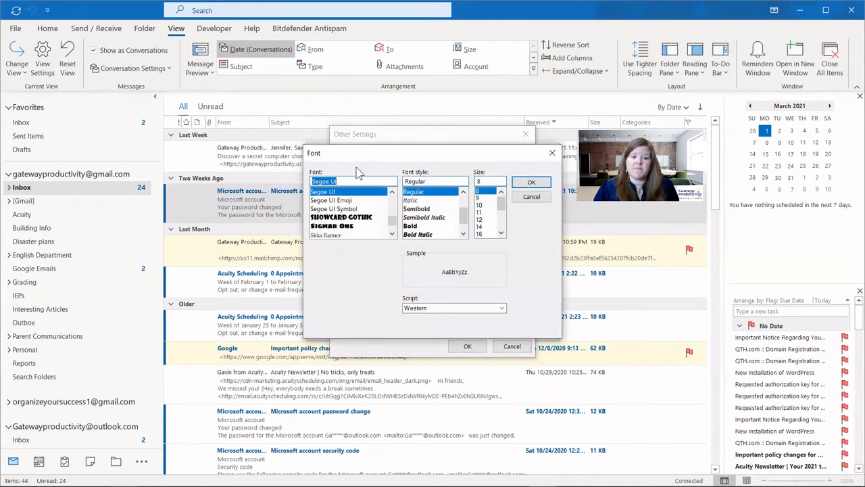
click(479, 220)
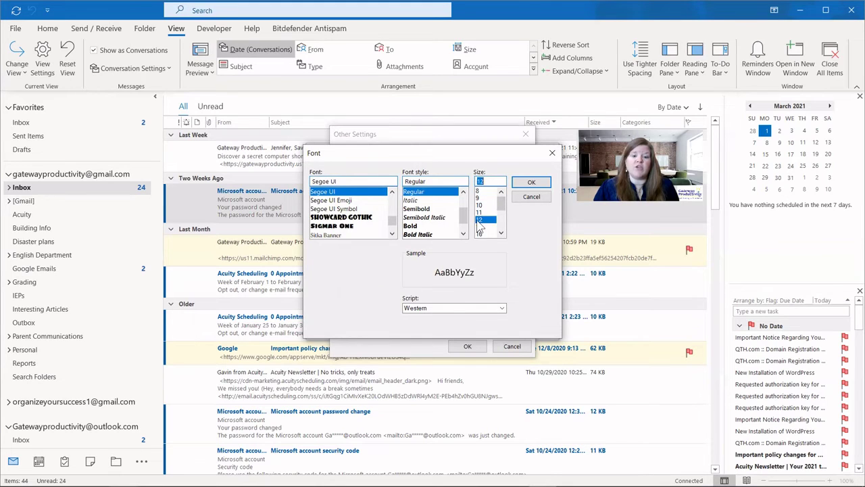
click(531, 184)
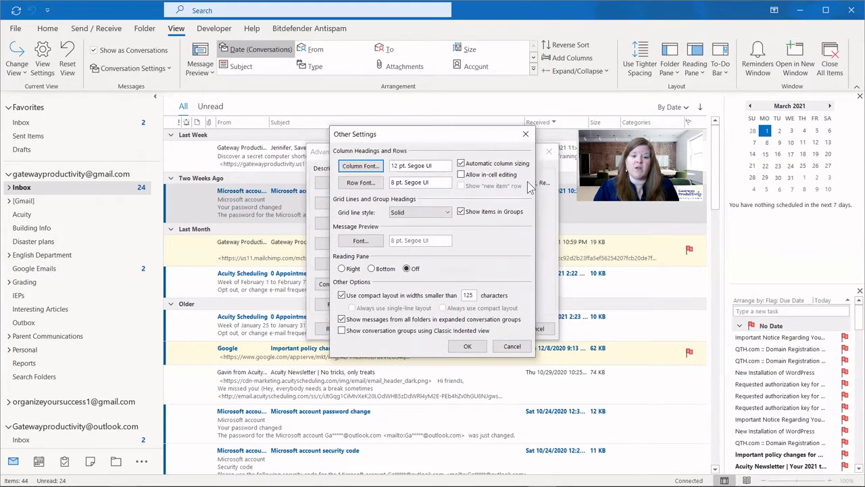
click(361, 184)
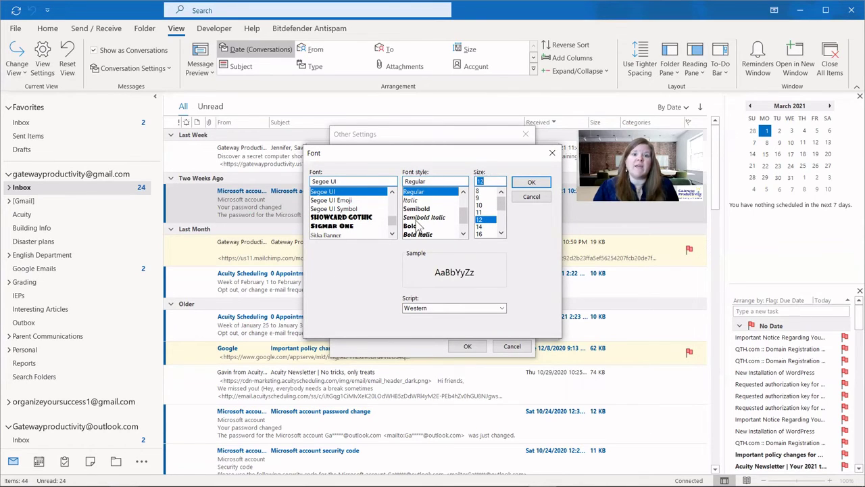
click(530, 183)
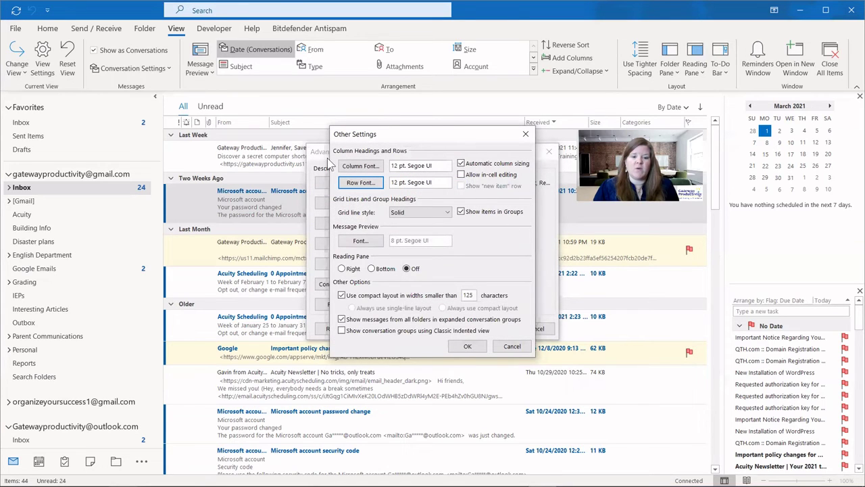
Step: Set the message preview font to 10 pt Segoe UI and apply the view settings to the inbox
click(361, 241)
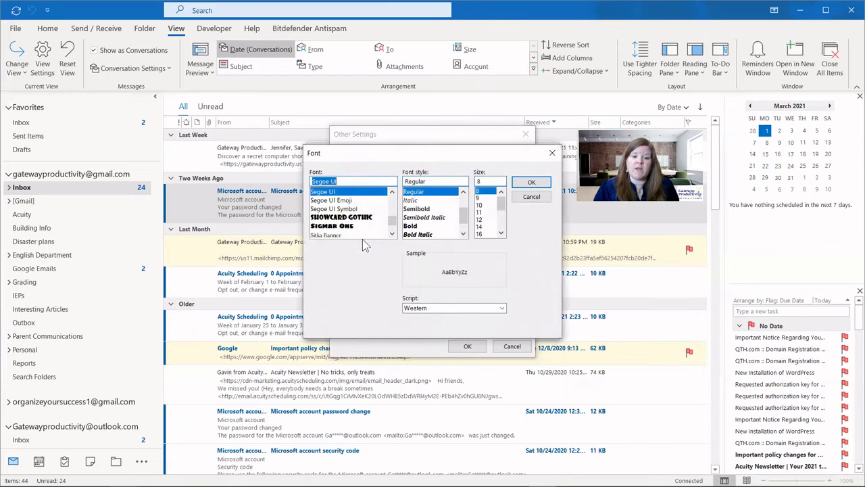
click(484, 207)
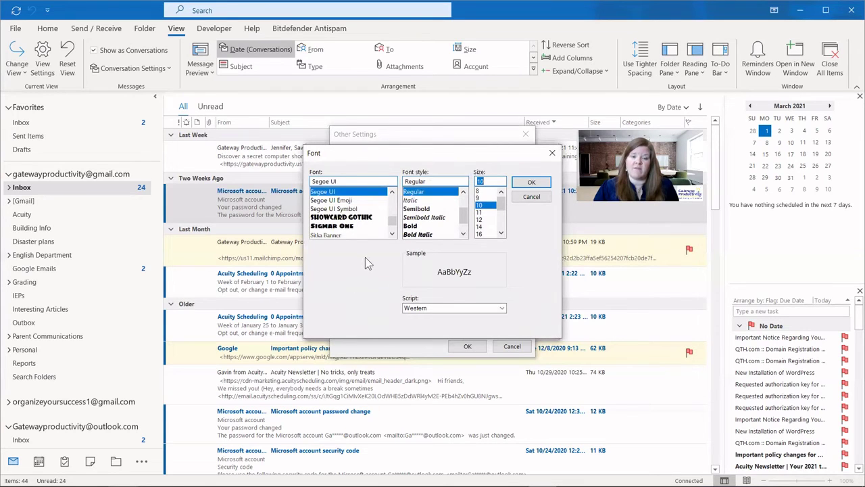
click(531, 182)
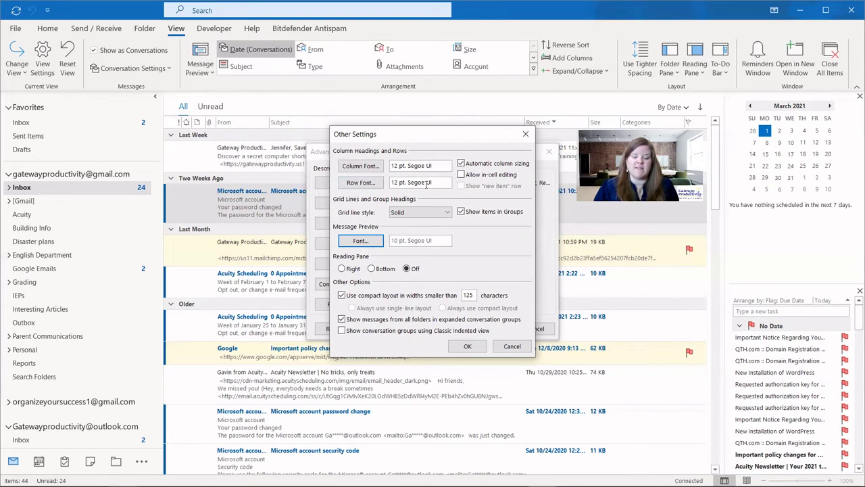
click(472, 347)
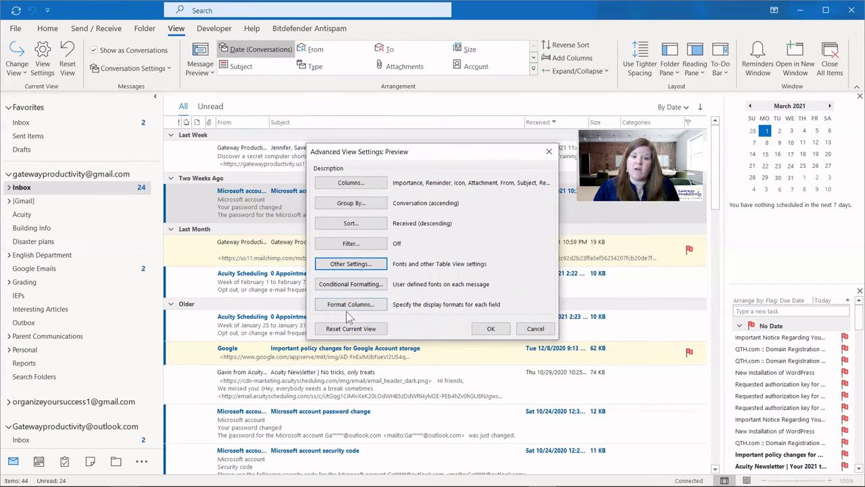
click(490, 328)
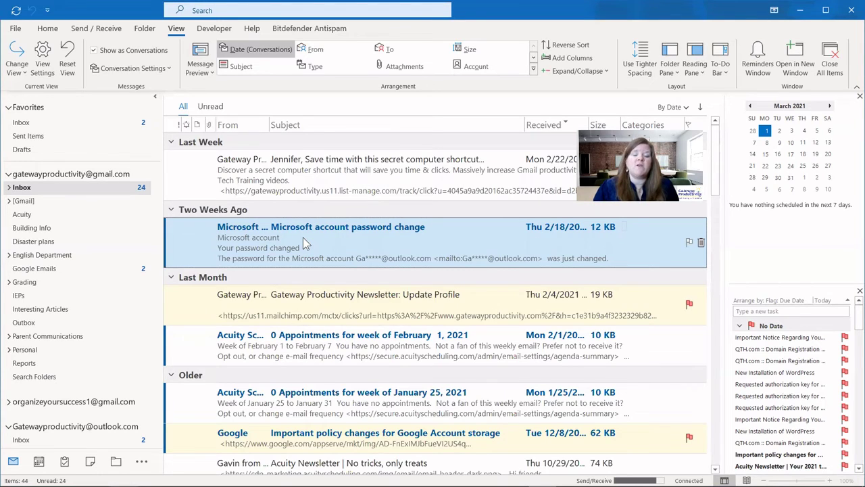
Step: Reopen the Preview view's other settings and open the column font for editing
click(42, 53)
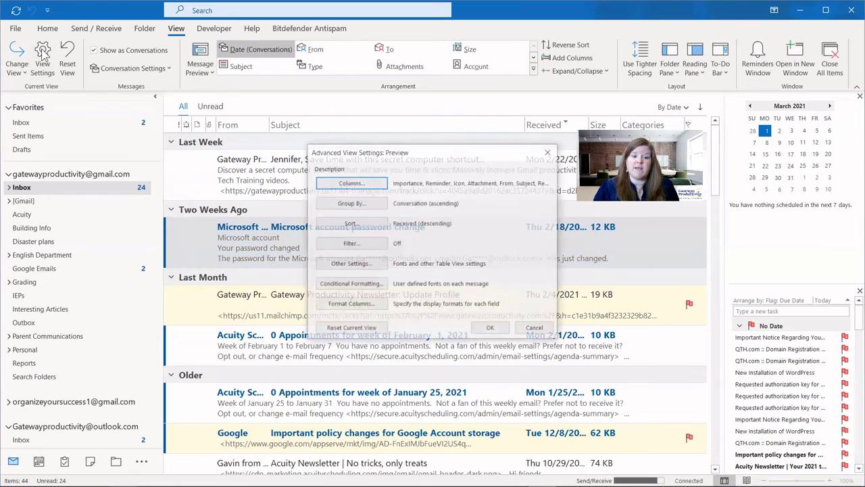
click(358, 264)
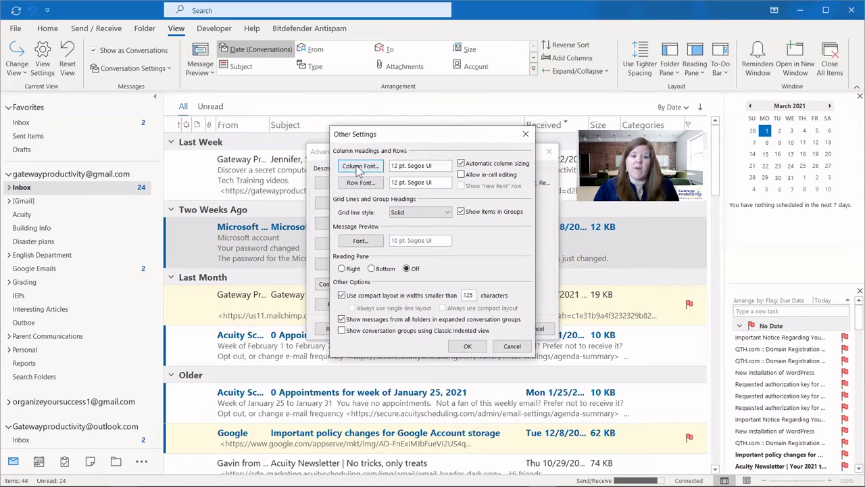
click(359, 168)
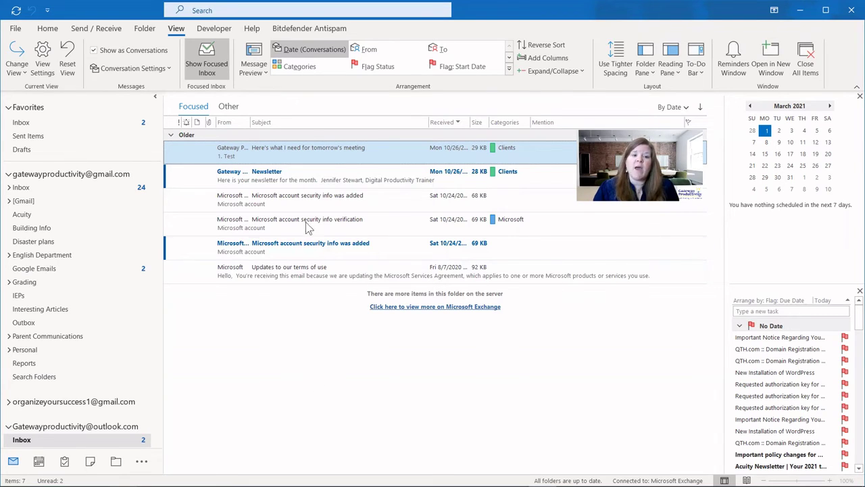
Step: View the Other messages in the Outlook.com inbox and return to the Focused messages
click(228, 107)
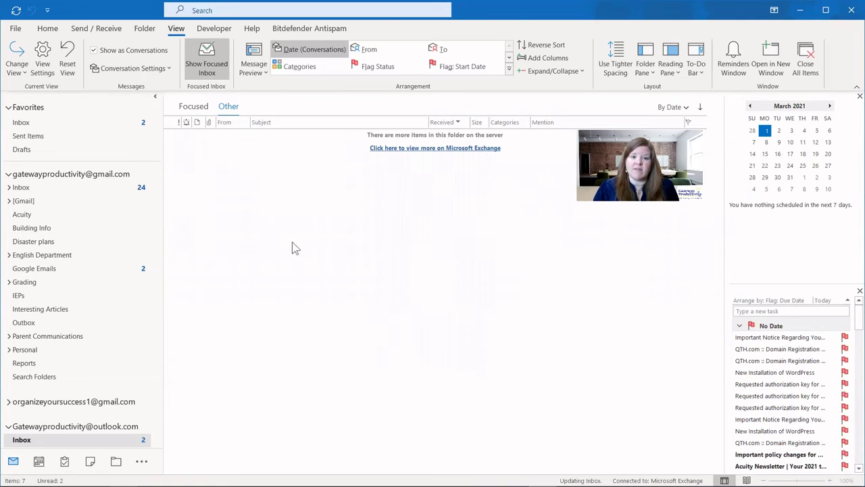
click(194, 108)
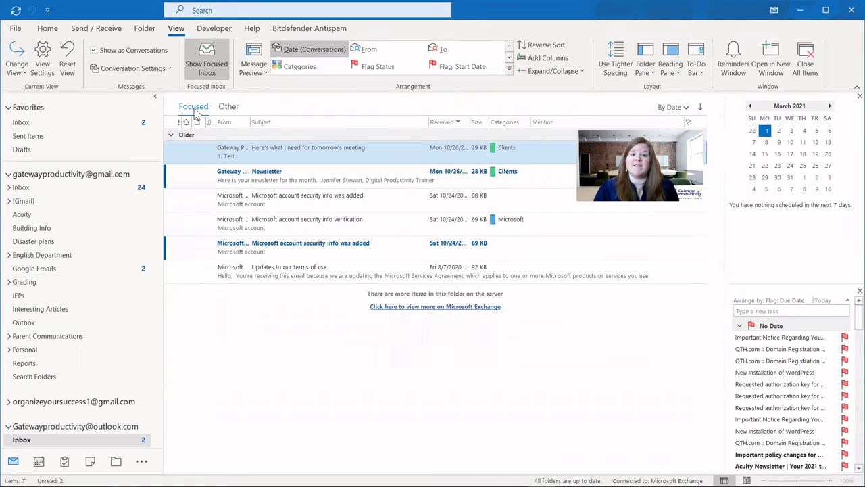